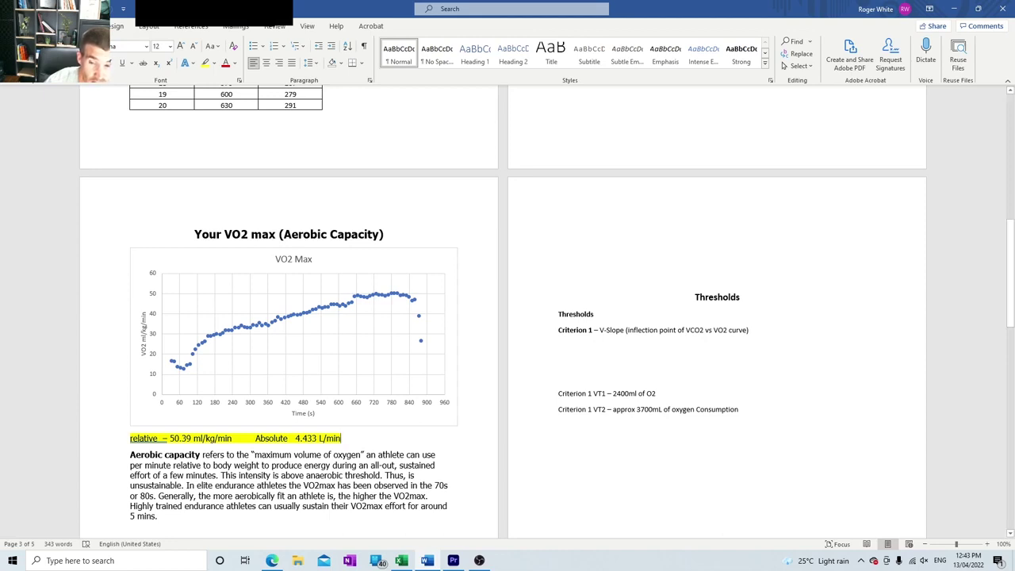
Switch to the Excel workbook, insert a scatter chart from the VO2 and VCO2 columns, and place it below the VO2 Max chart
key(alt+Tab)
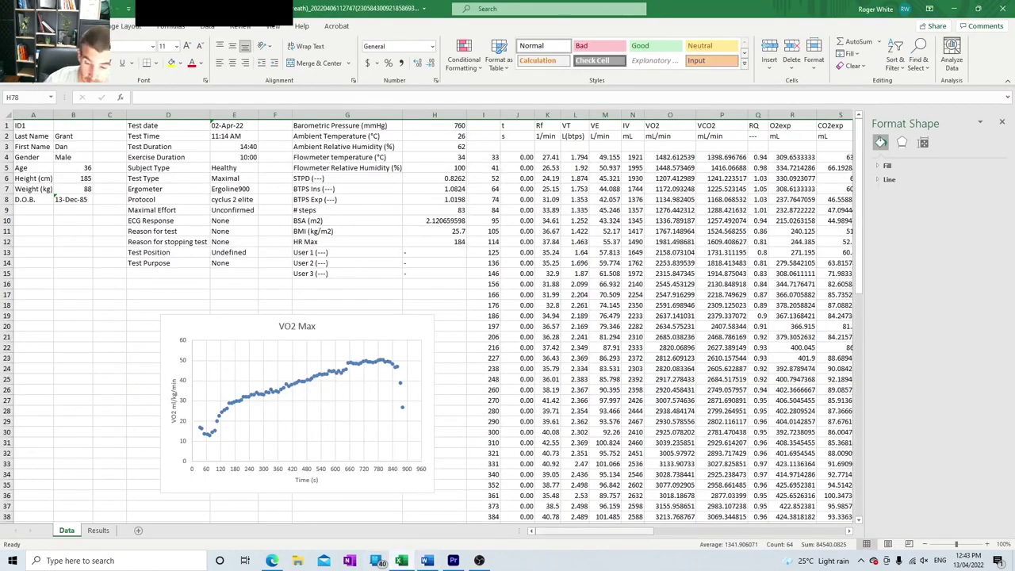
drag(594, 530, 594, 531)
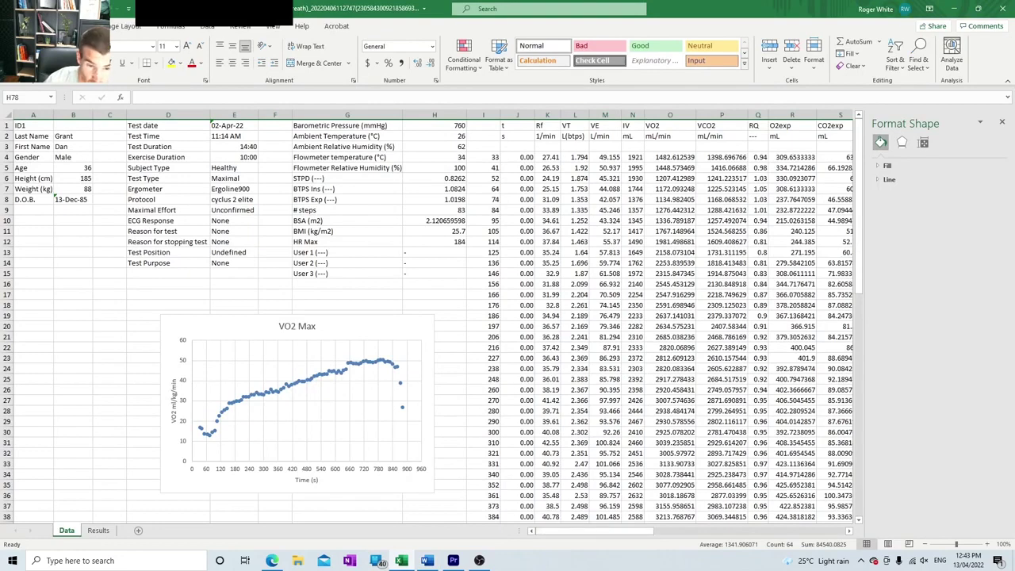
drag(583, 530, 601, 531)
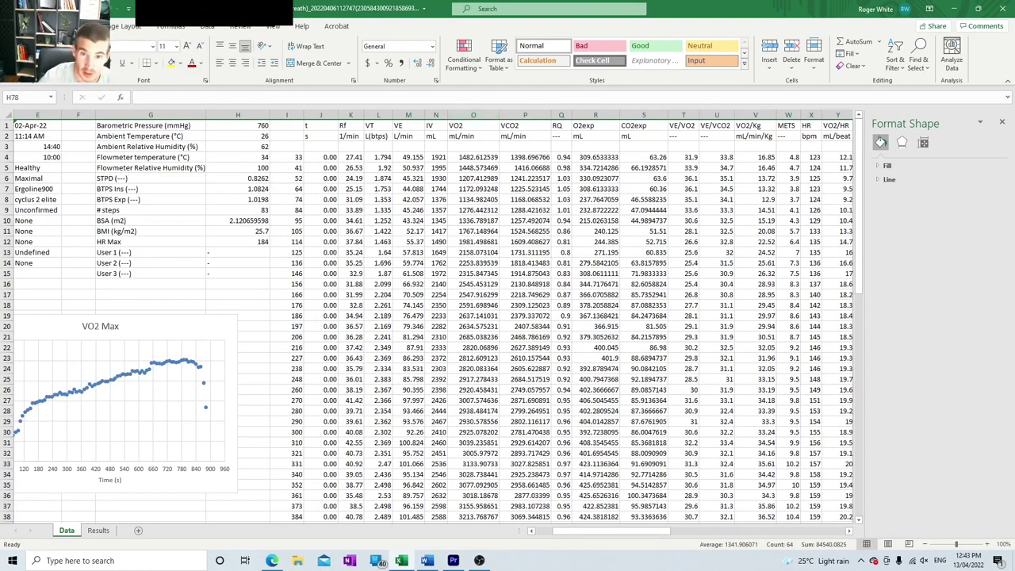
click(473, 115)
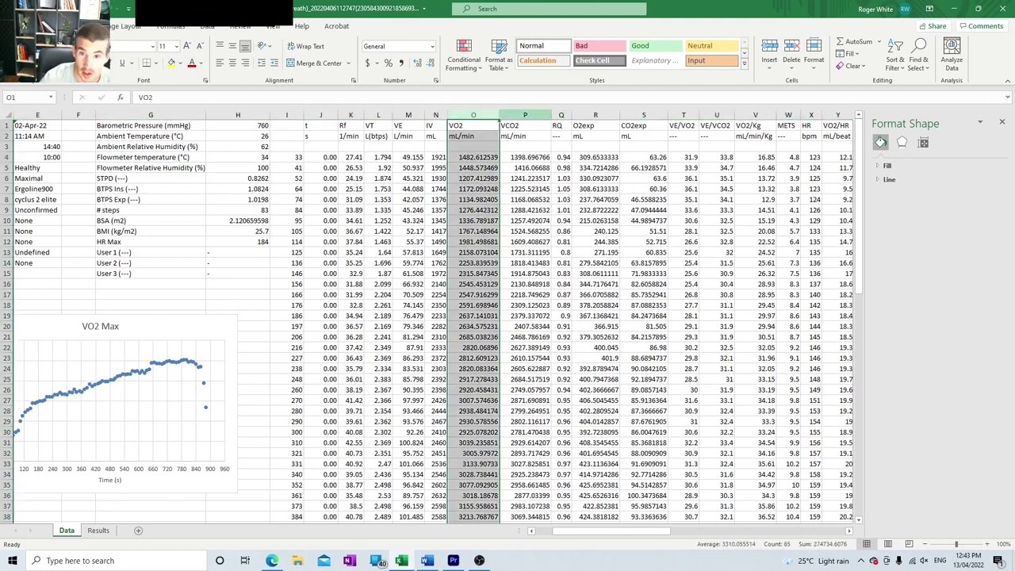
drag(473, 115, 525, 115)
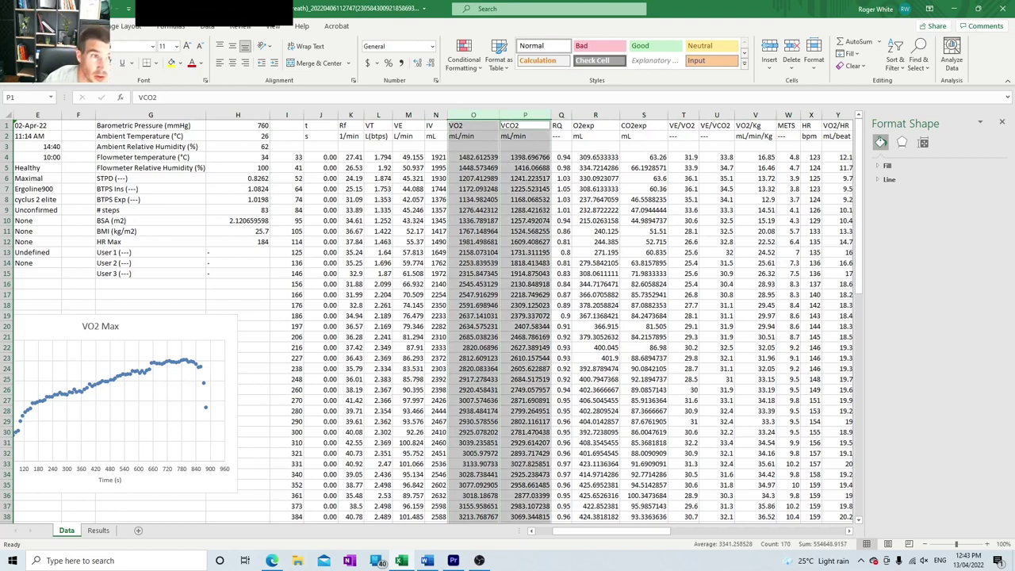
key(alt+n)
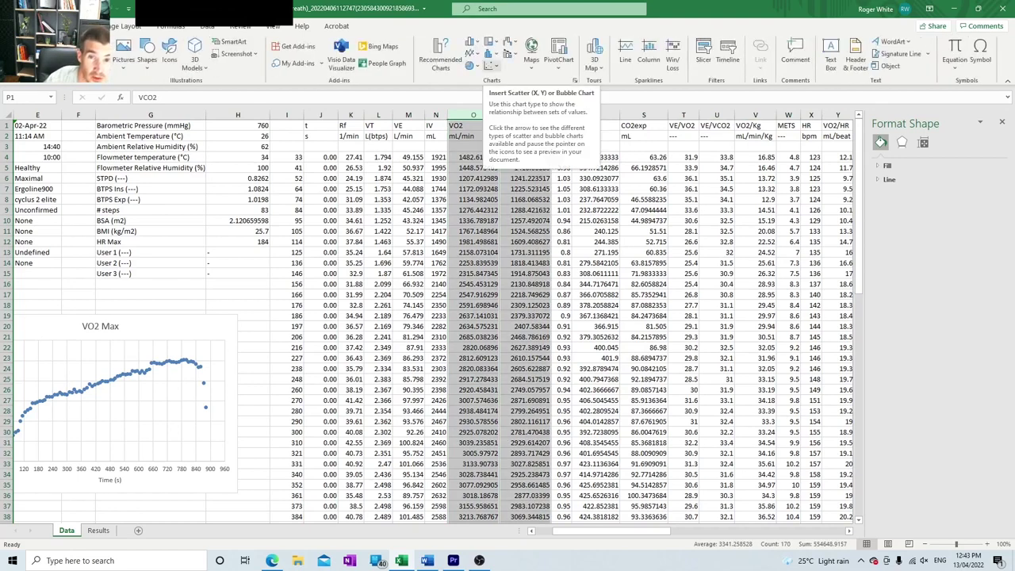
click(489, 66)
click(499, 101)
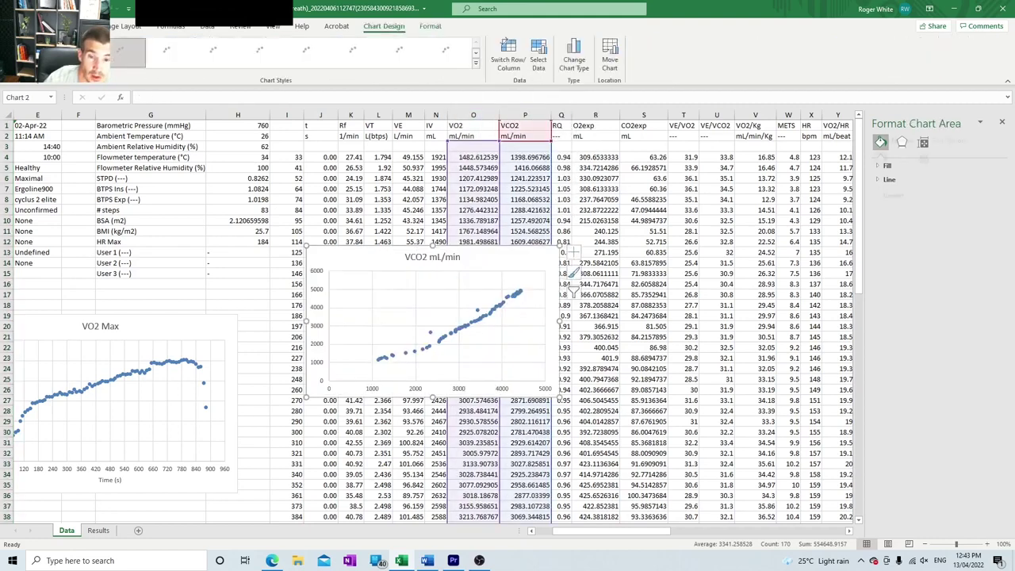
drag(357, 257, 171, 368)
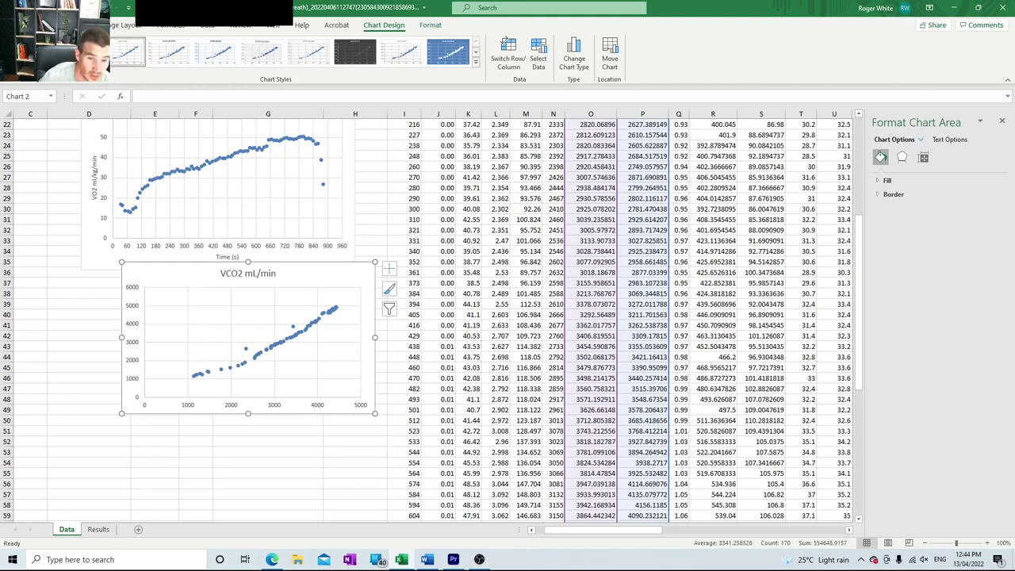
Set the new scatter chart's horizontal axis maximum to 6000 and make the chart slightly taller
click(360, 405)
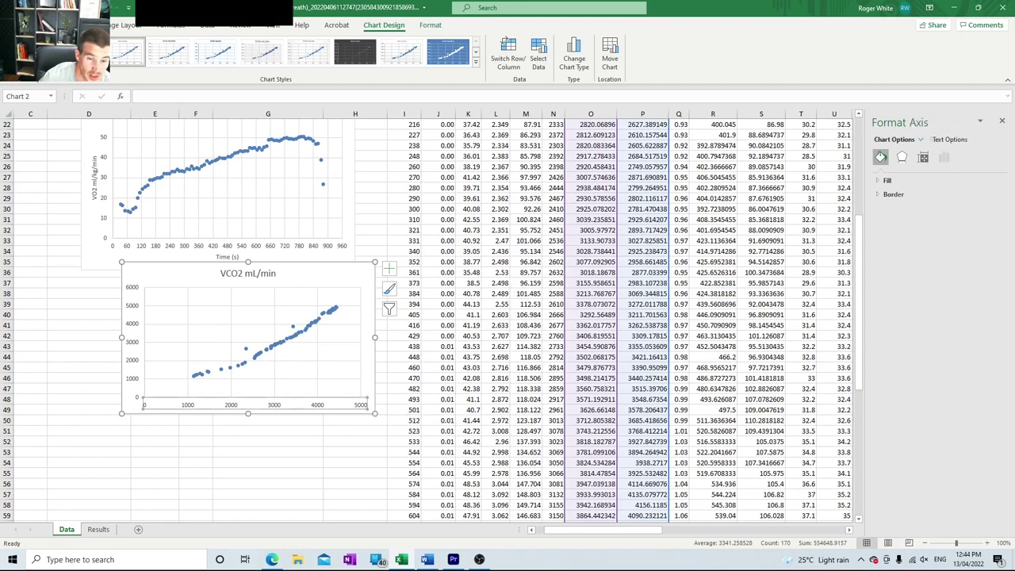
right_click(361, 404)
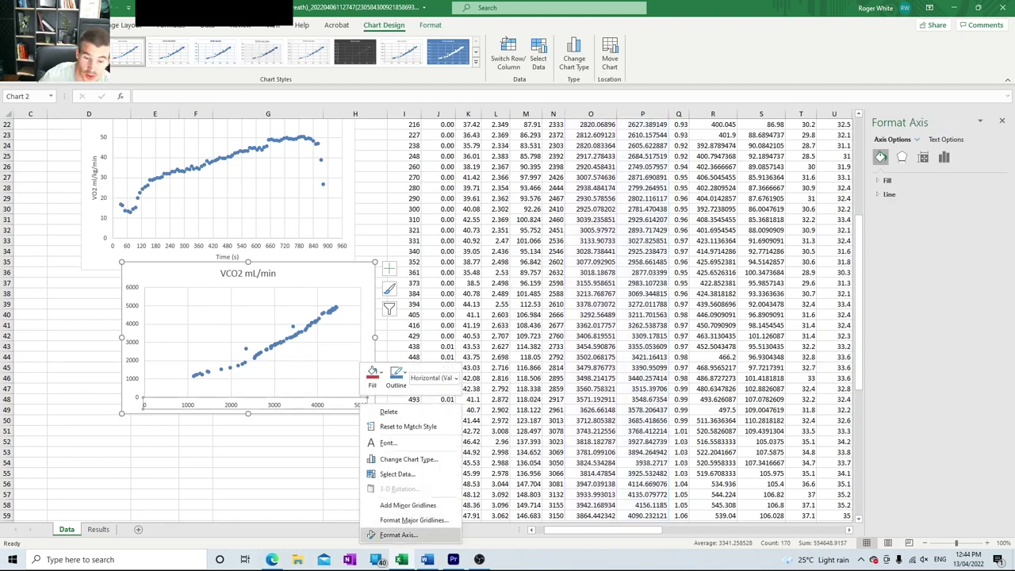
click(399, 534)
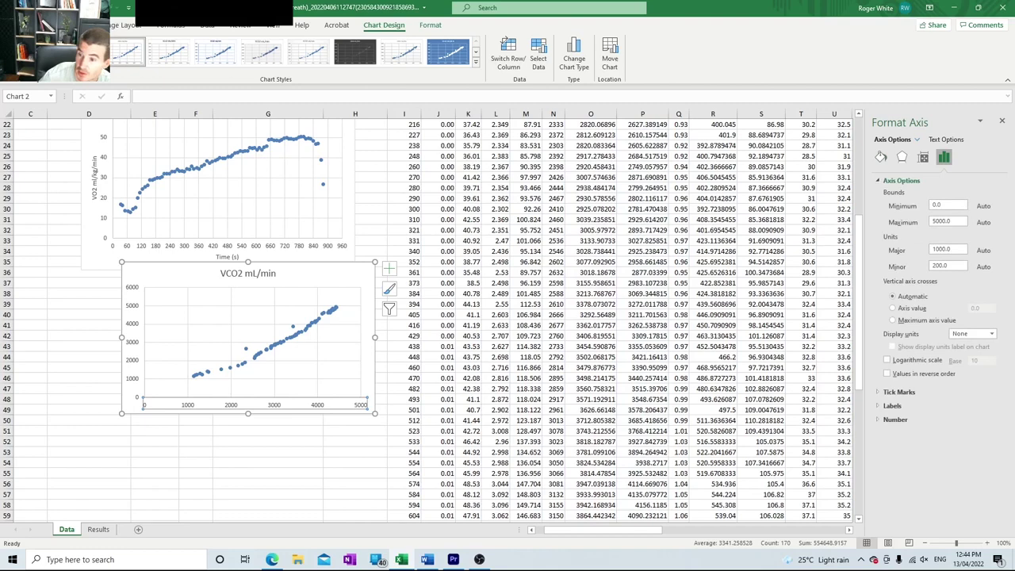
click(937, 221)
text(6)
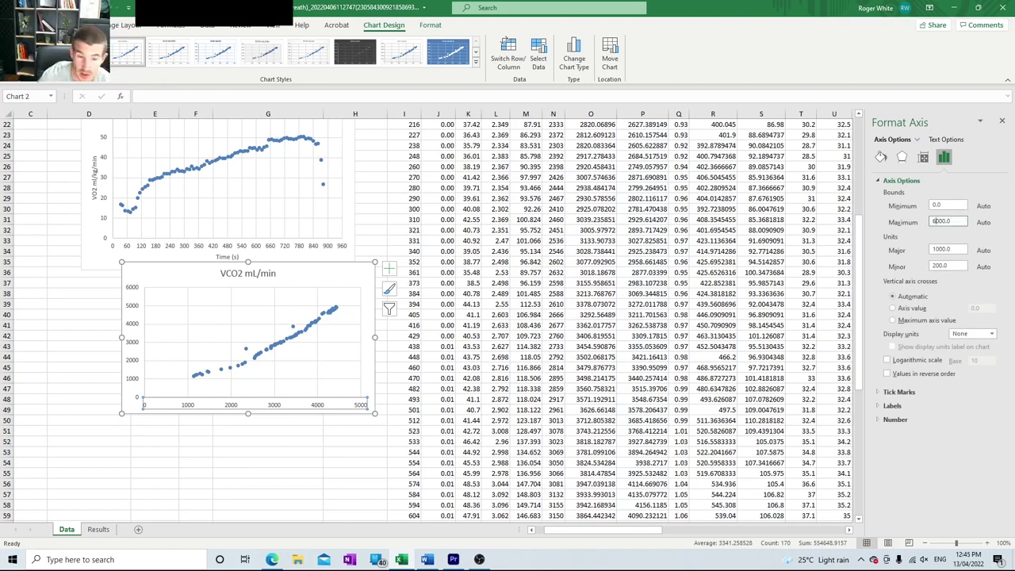
key(Return)
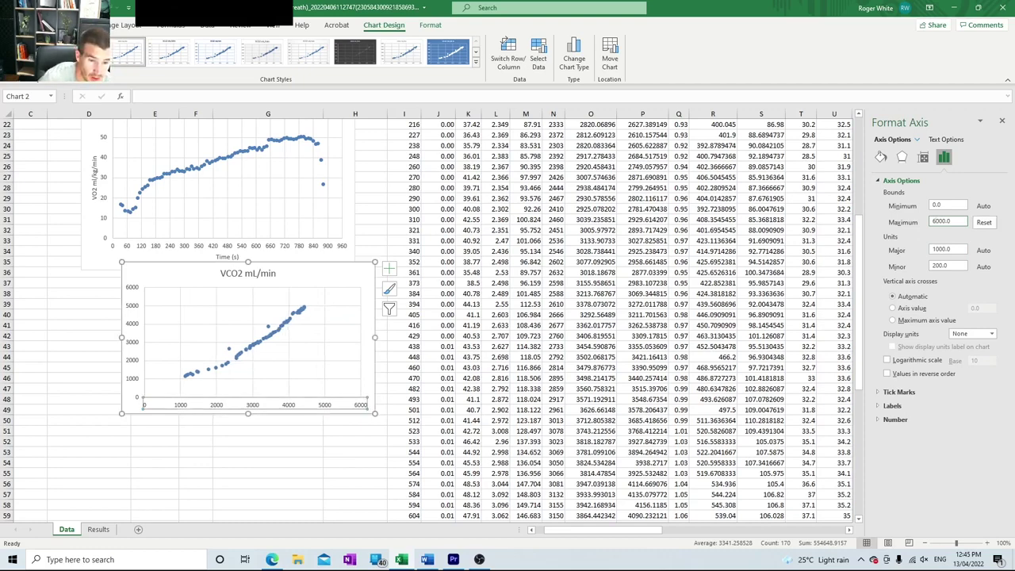
drag(248, 413, 248, 428)
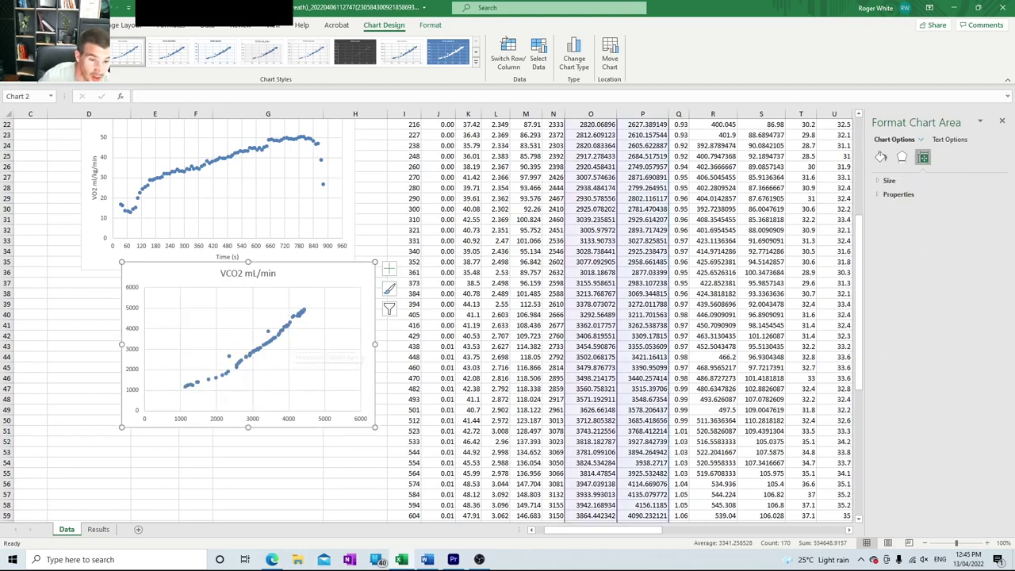
Change the title of the VCO2 scatter chart to "V-Slope"
double_click(268, 274)
click(268, 274)
click(268, 273)
click(268, 273)
click(268, 274)
click(268, 274)
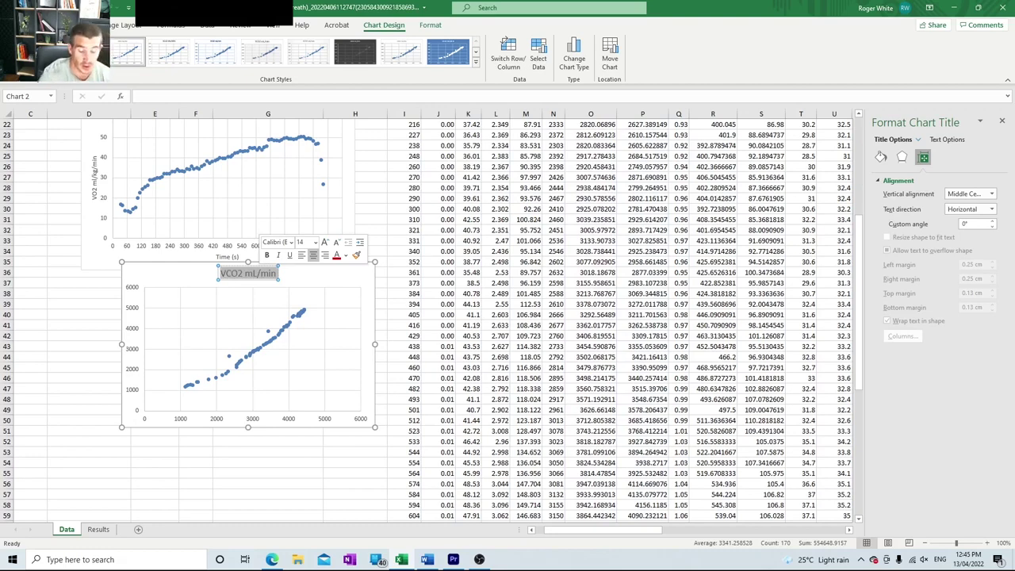
text(V-Slo)
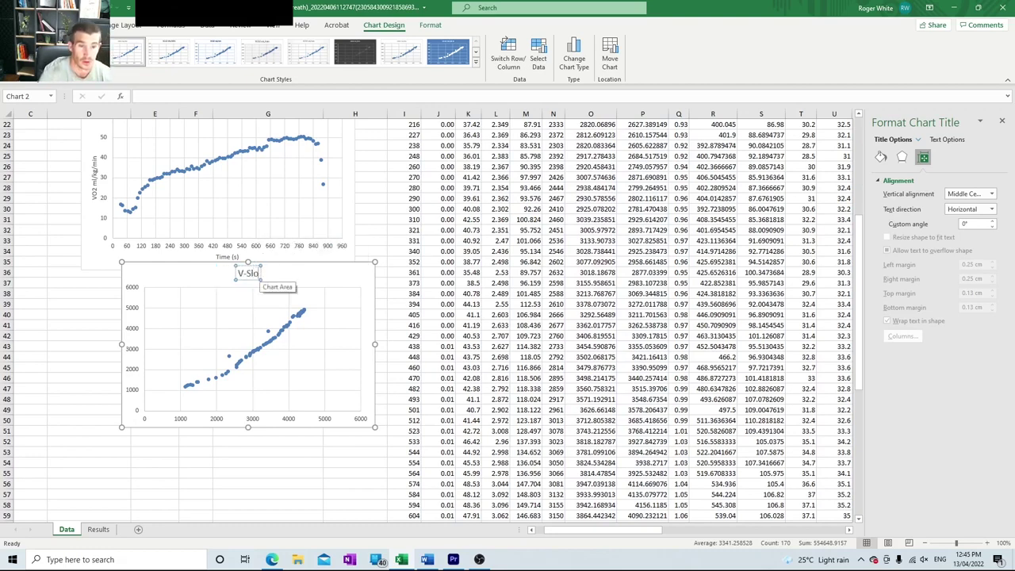
text(pe)
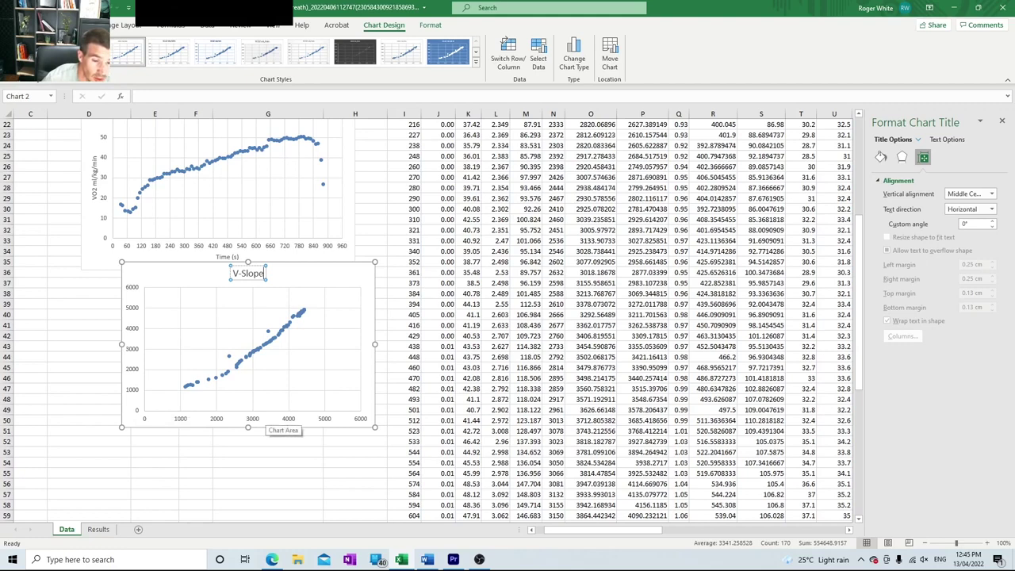
Add minor gridlines for the horizontal axis of the V-Slope chart
right_click(268, 423)
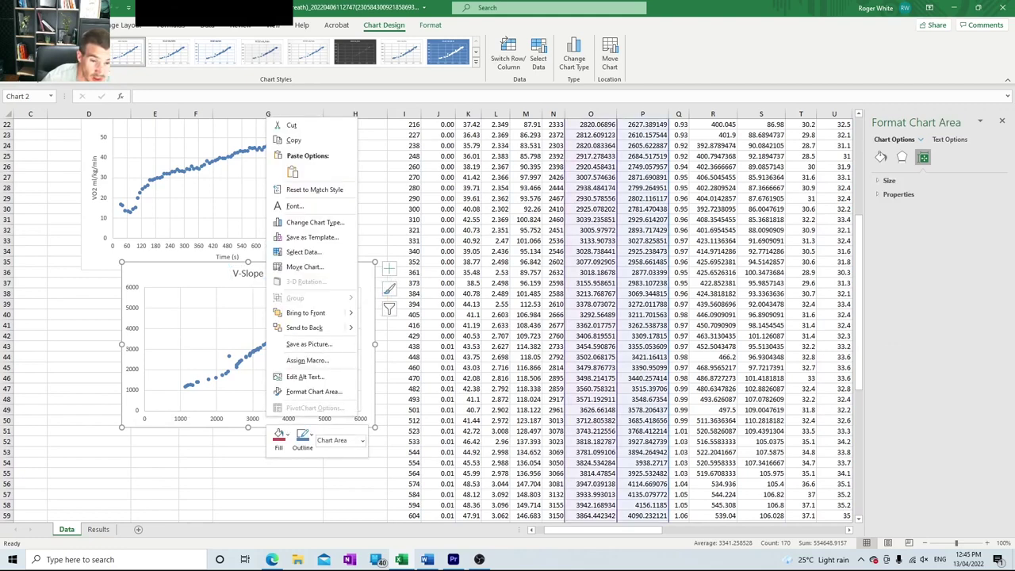
key(Escape)
right_click(256, 419)
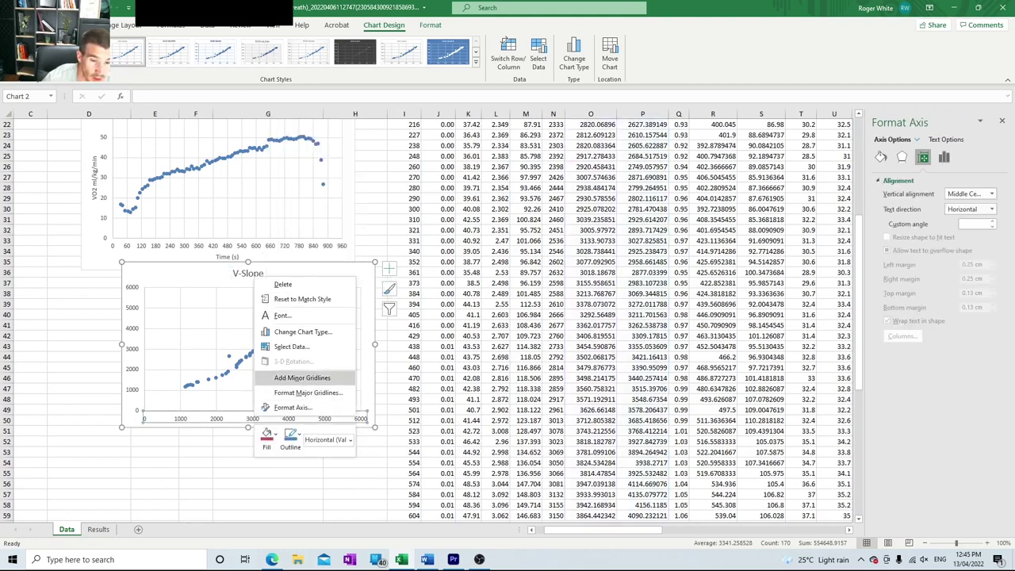
click(302, 378)
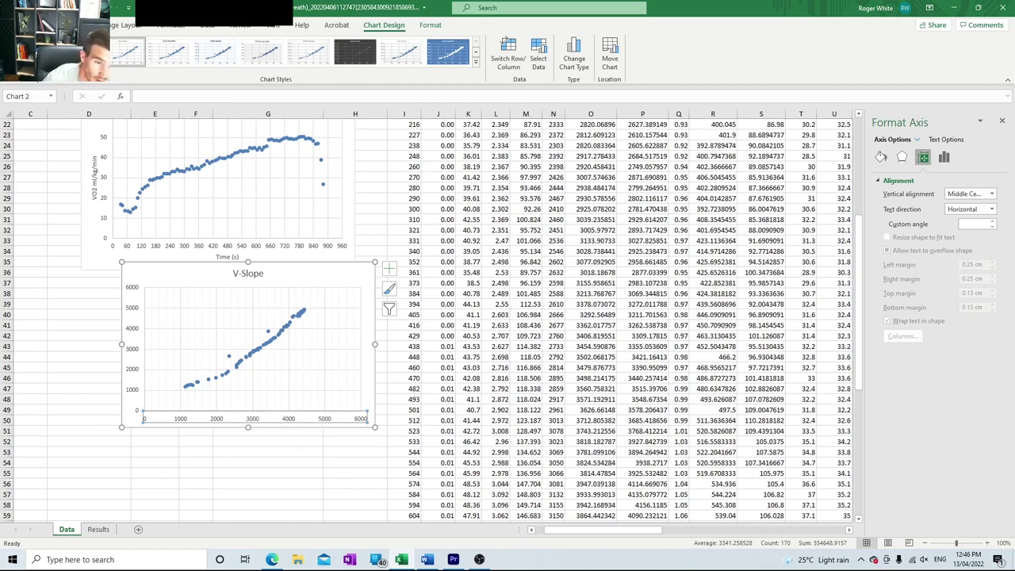
key(Escape)
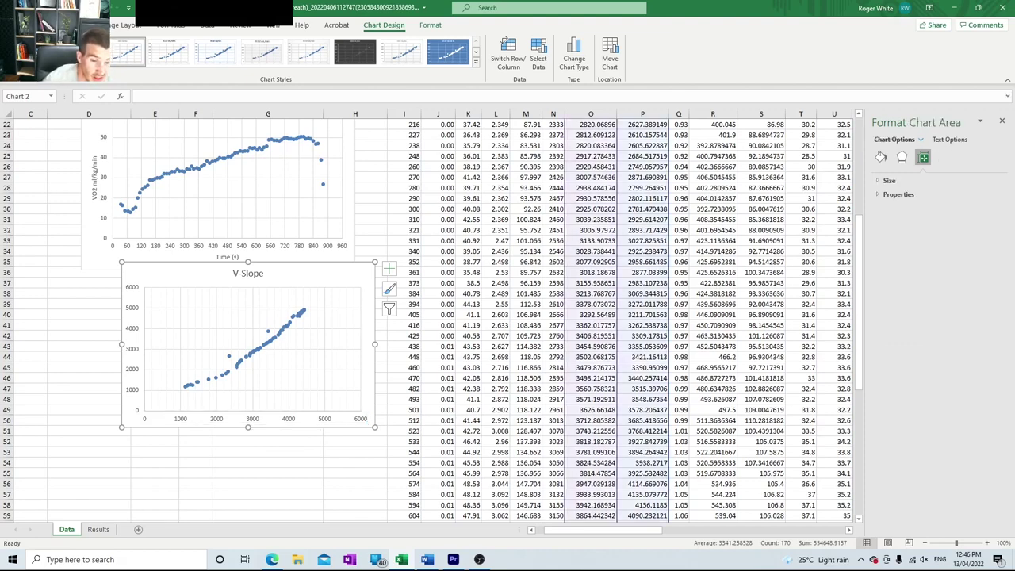
Add a primary horizontal axis title reading "VO2 ml/min" to the V-Slope chart
click(18, 54)
mouse_move(38, 96)
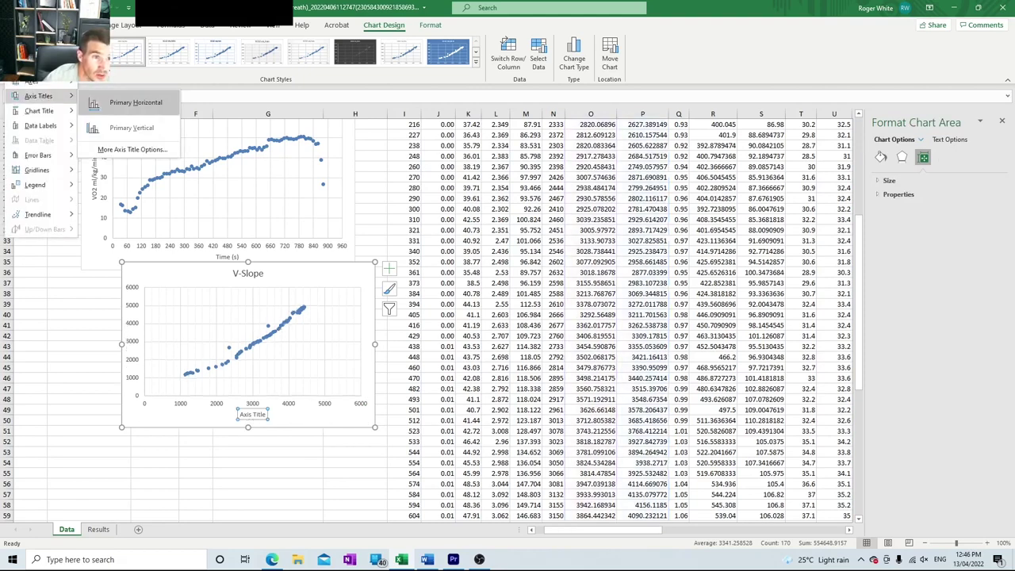
click(129, 102)
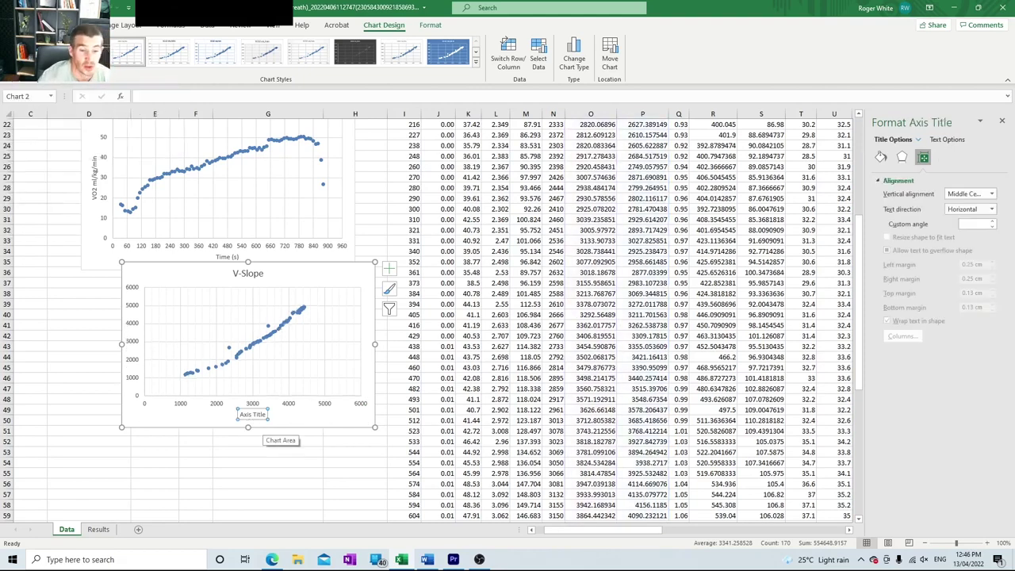
double_click(259, 414)
click(255, 414)
text(VO2)
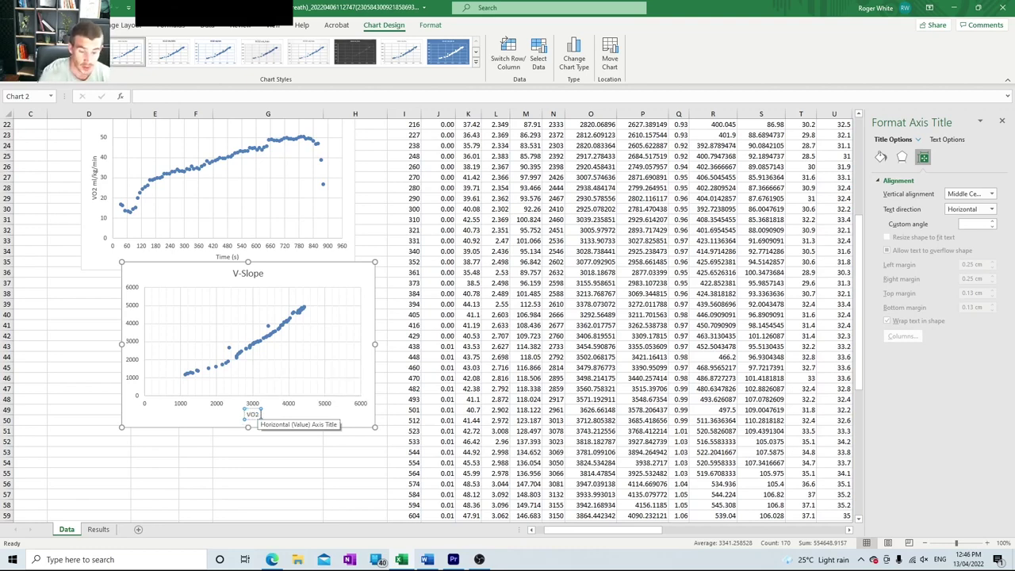
text( ml/min)
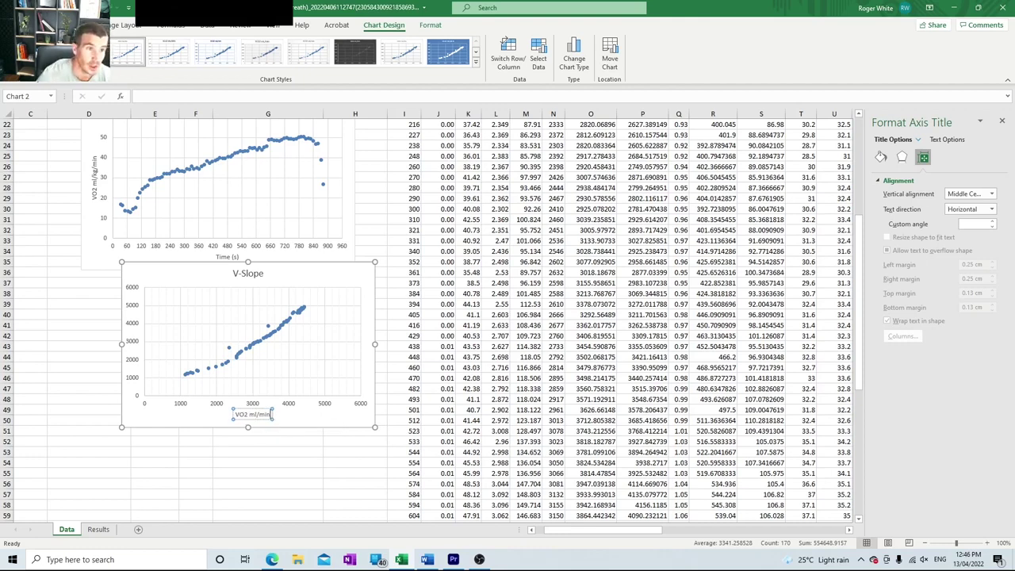
Add a primary vertical axis title reading "CO2 ml/min" to the V-Slope chart
click(18, 57)
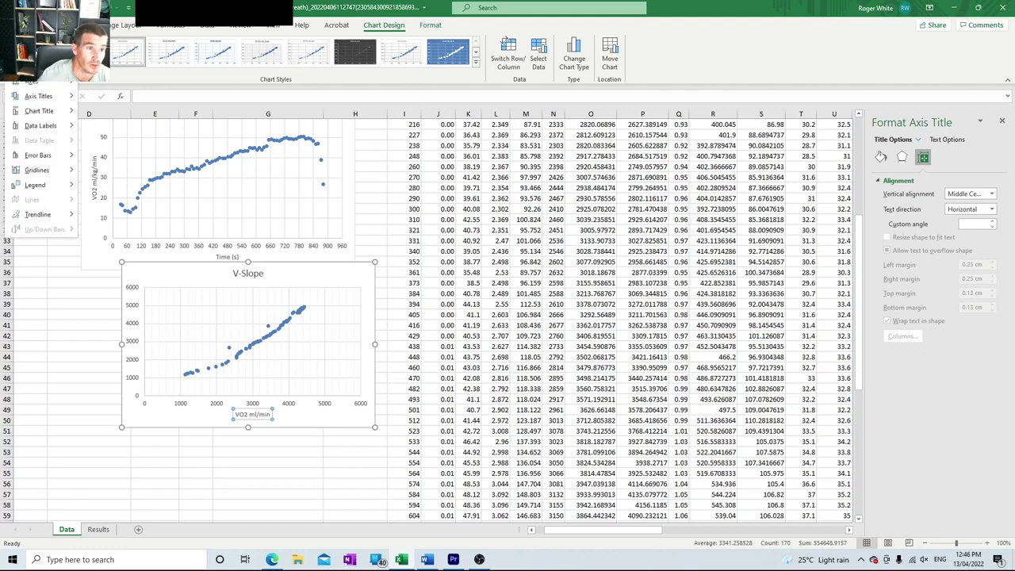
mouse_move(40, 96)
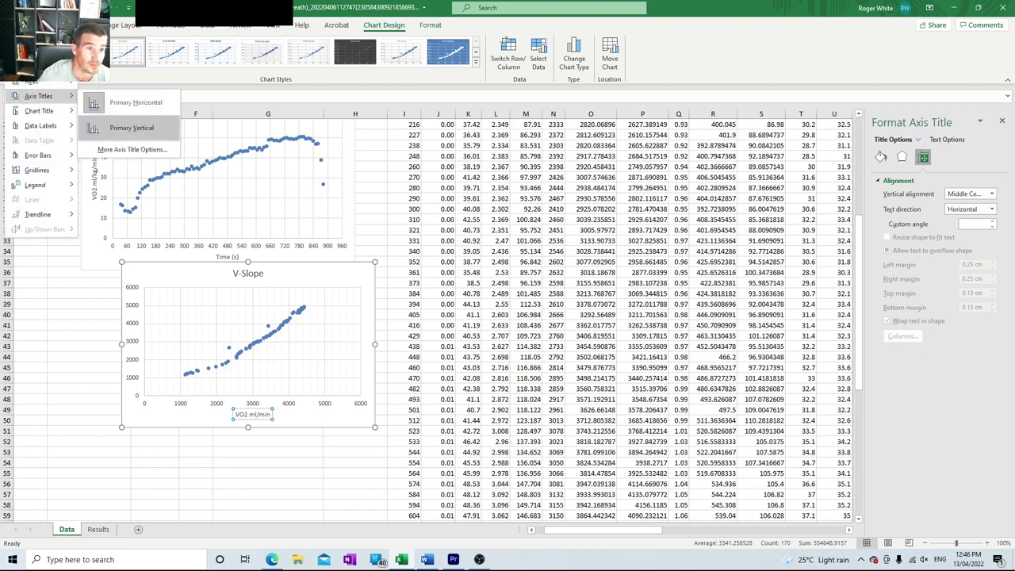
click(132, 128)
triple_click(135, 341)
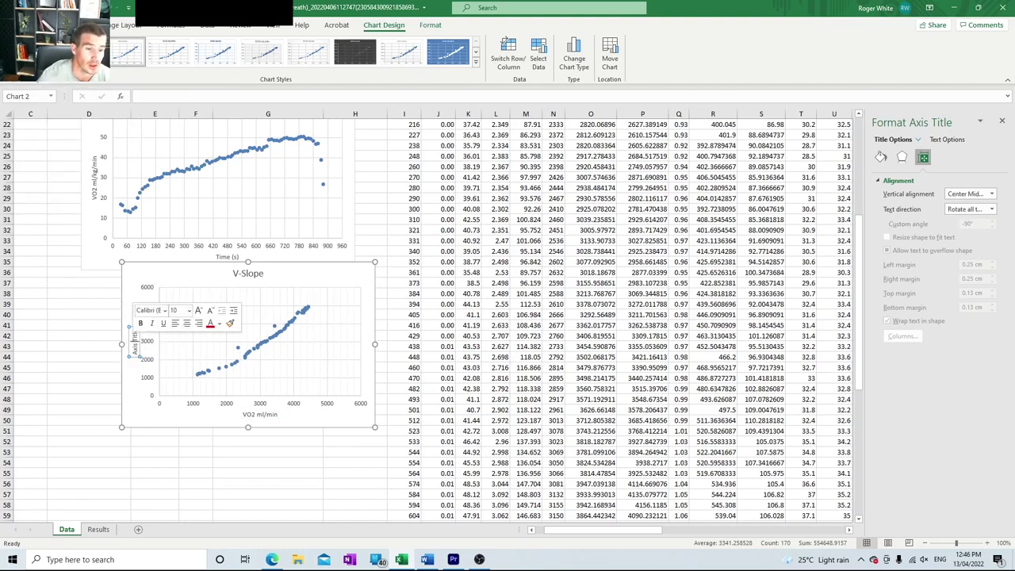
text(CO2)
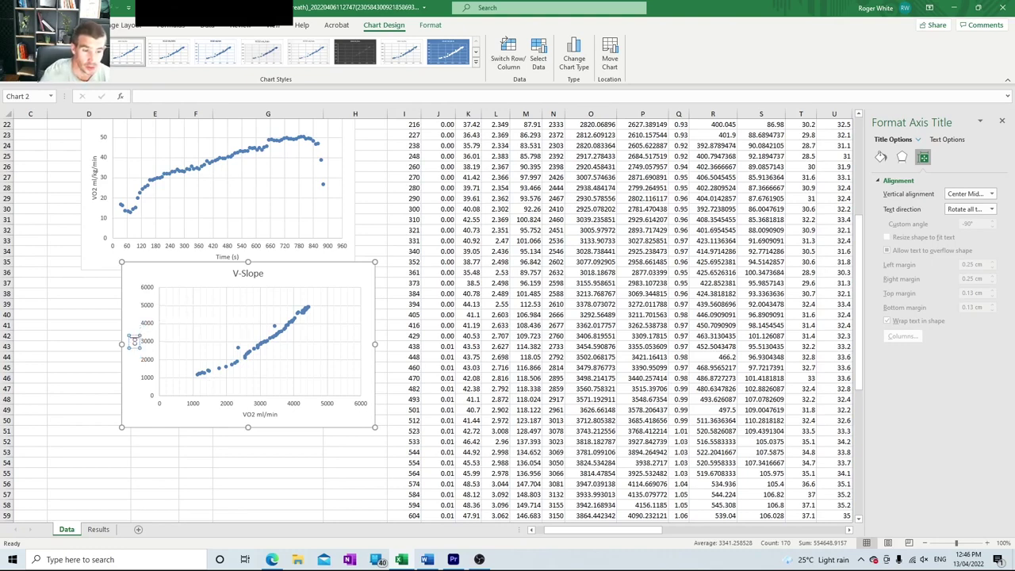
text( ml)
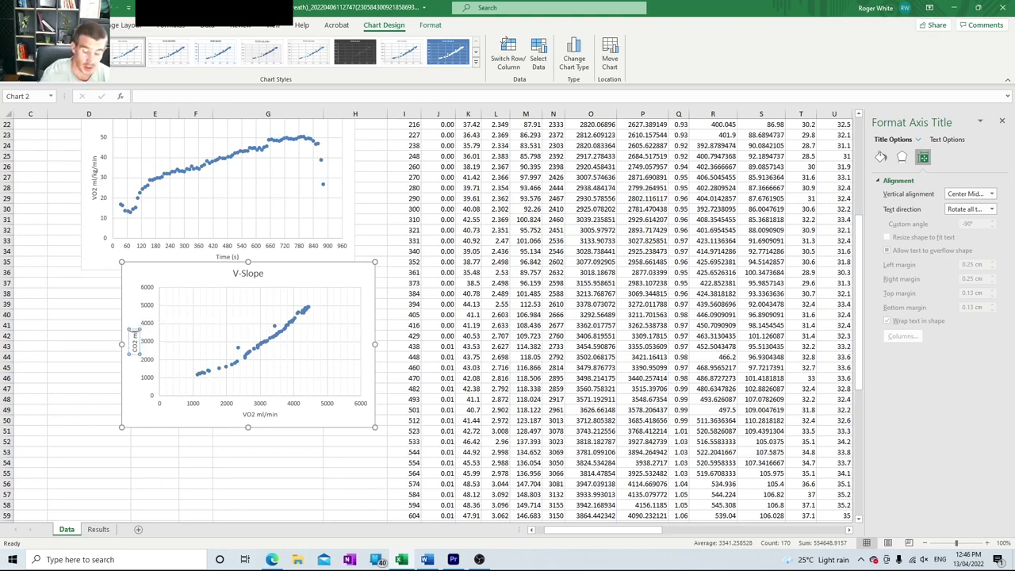
text(/)
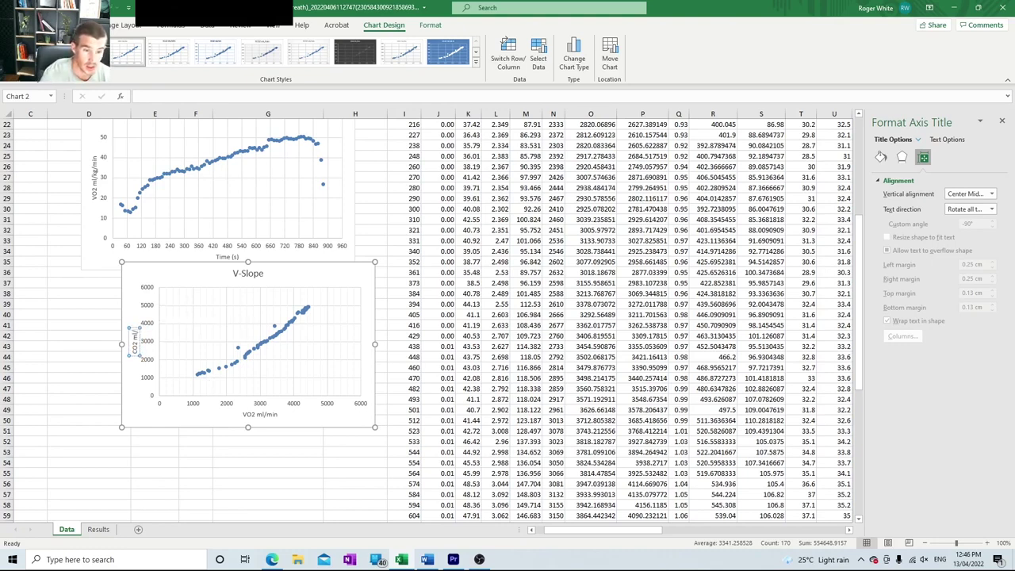
text(min)
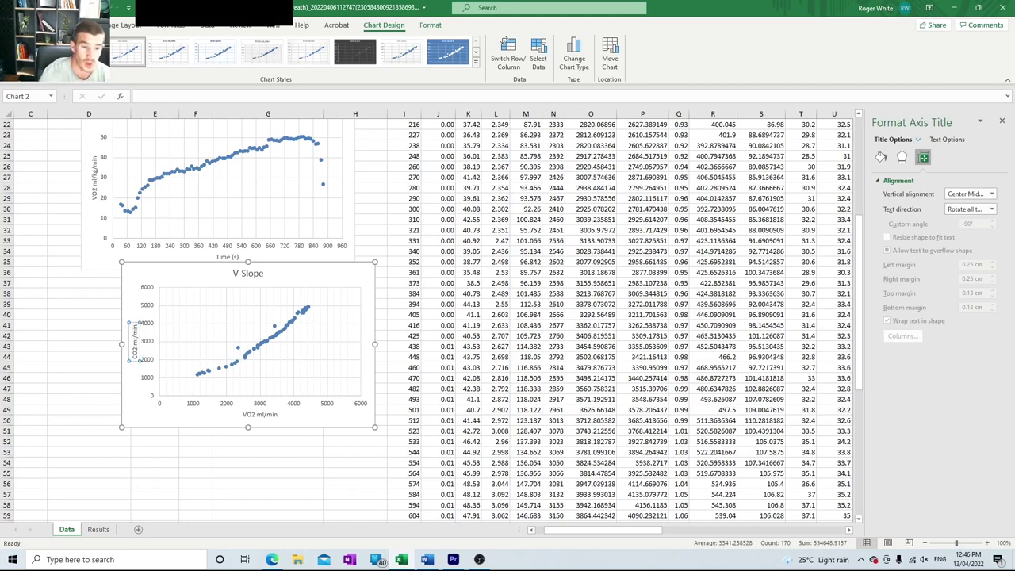
click(268, 483)
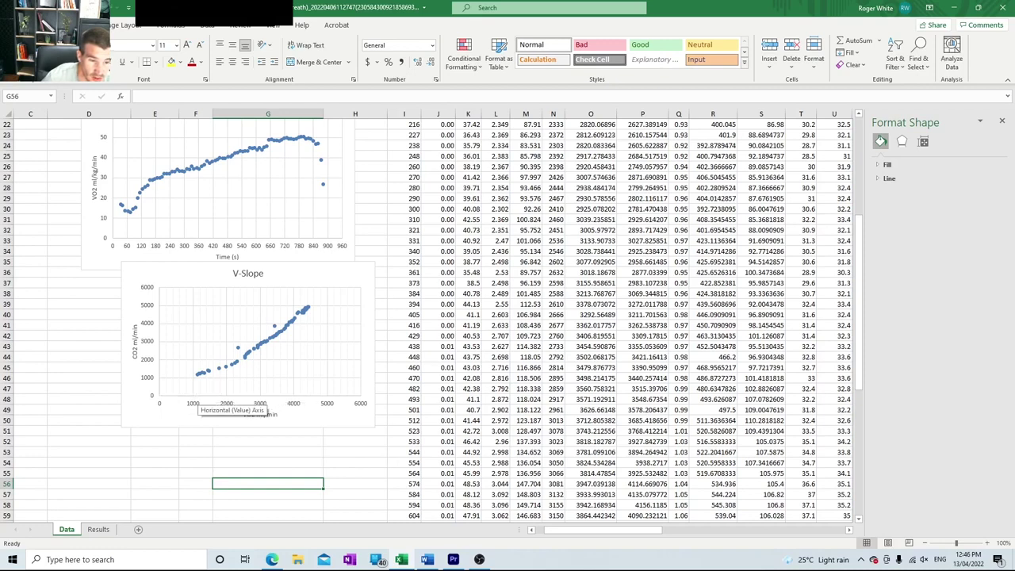
Stretch the V-Slope chart downward to about row 56 so its plot area is taller
click(329, 413)
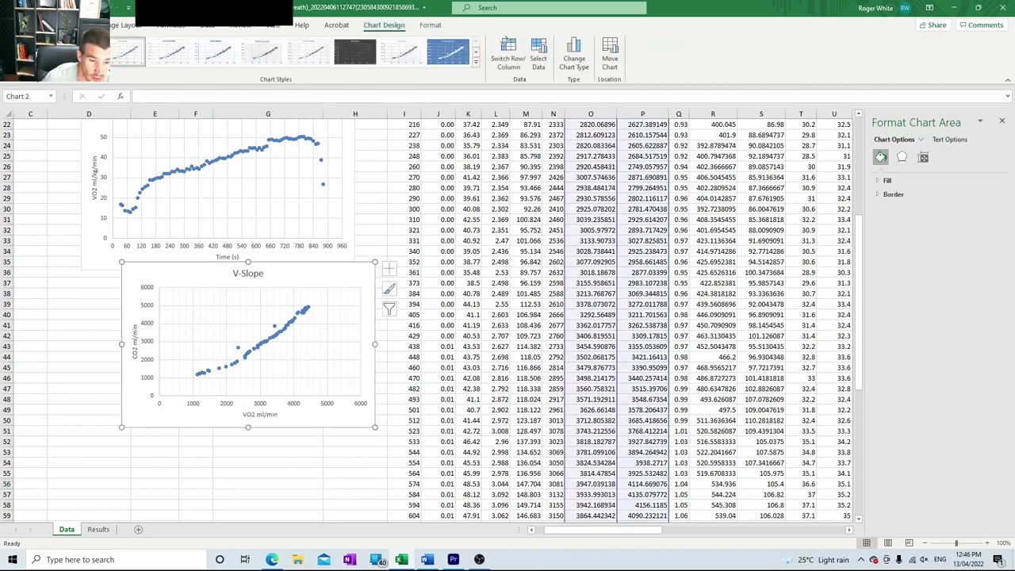
drag(248, 428, 248, 488)
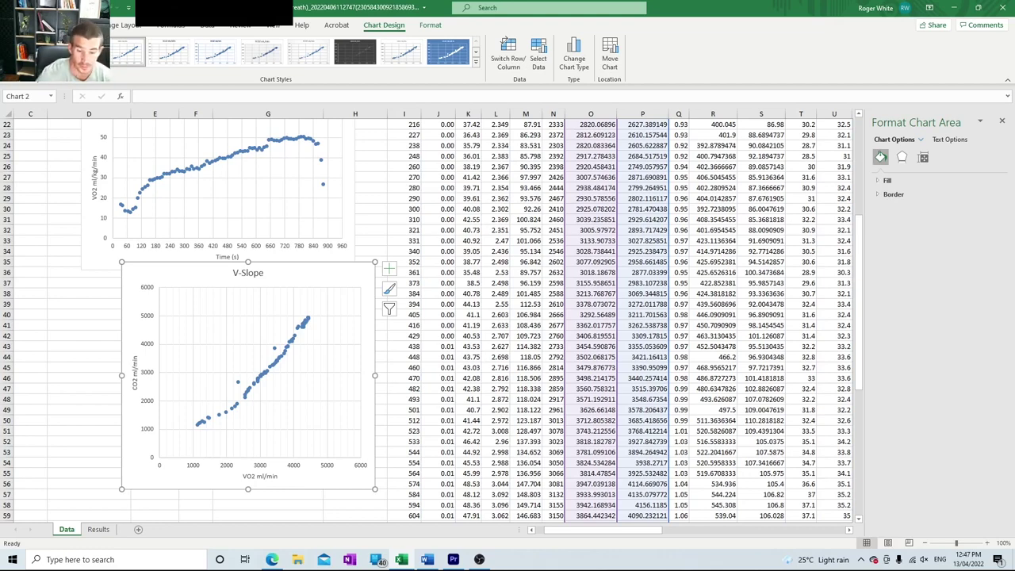
Switch to the Word report and paste the V-Slope chart below the Criterion 1 line in the Thresholds section
key(alt+Tab)
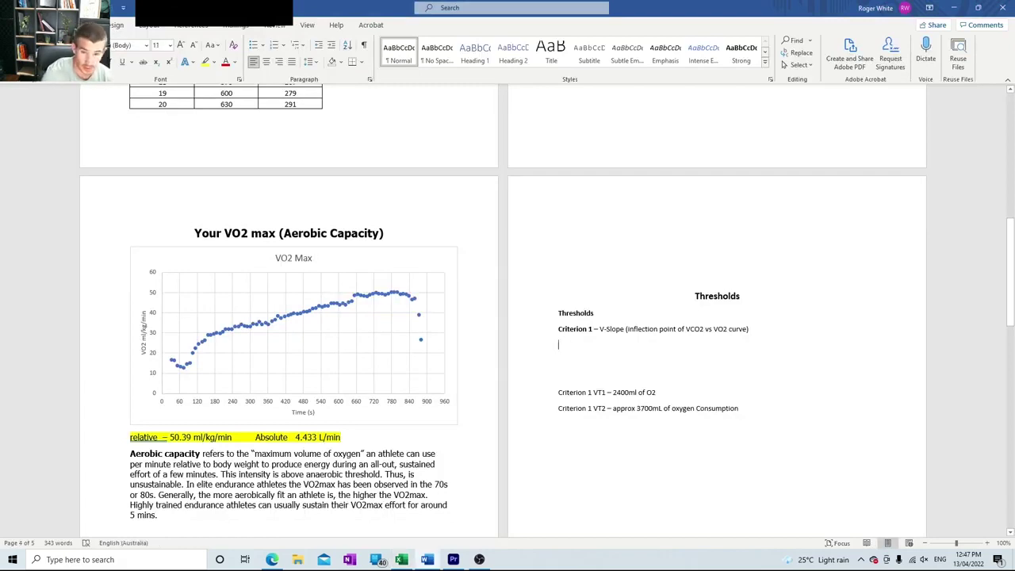
key(ctrl+v)
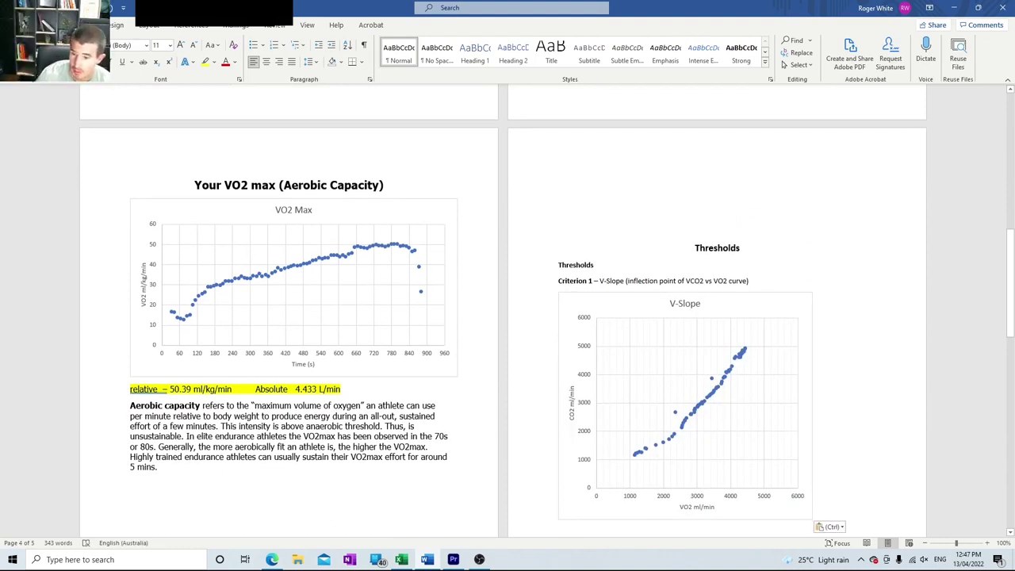
scroll(504, 320, down, 2)
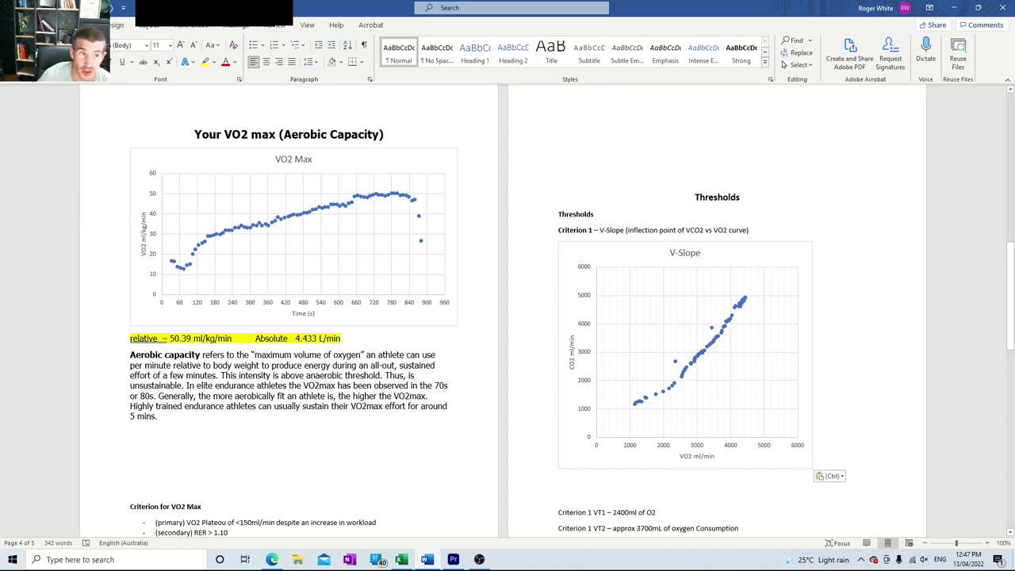
Draw a straight line about 3.6 cm wide and 1.85 cm high along the lowest data points, extending past the first inflection
click(87, 25)
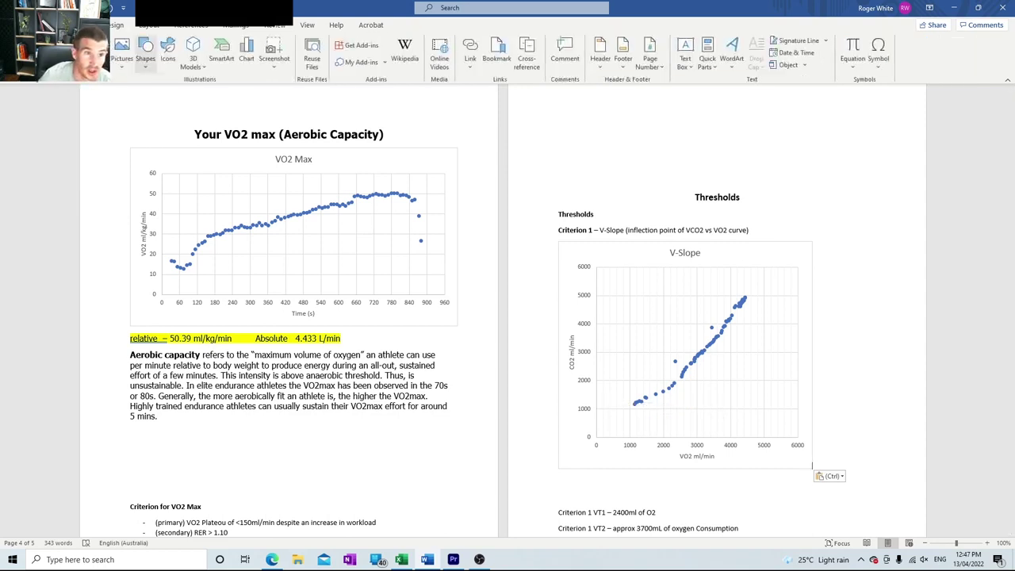
click(145, 57)
click(151, 94)
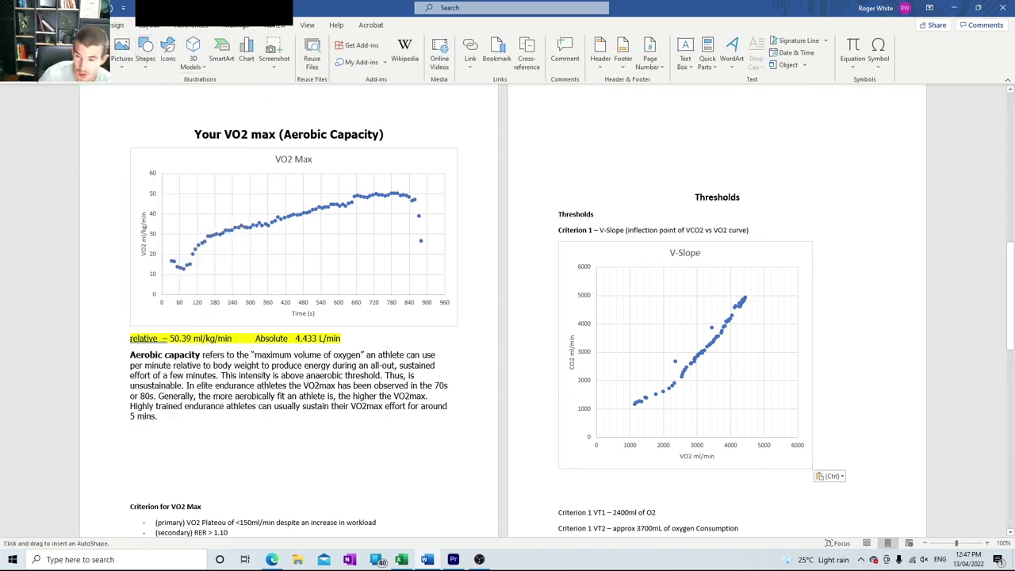
key(Escape)
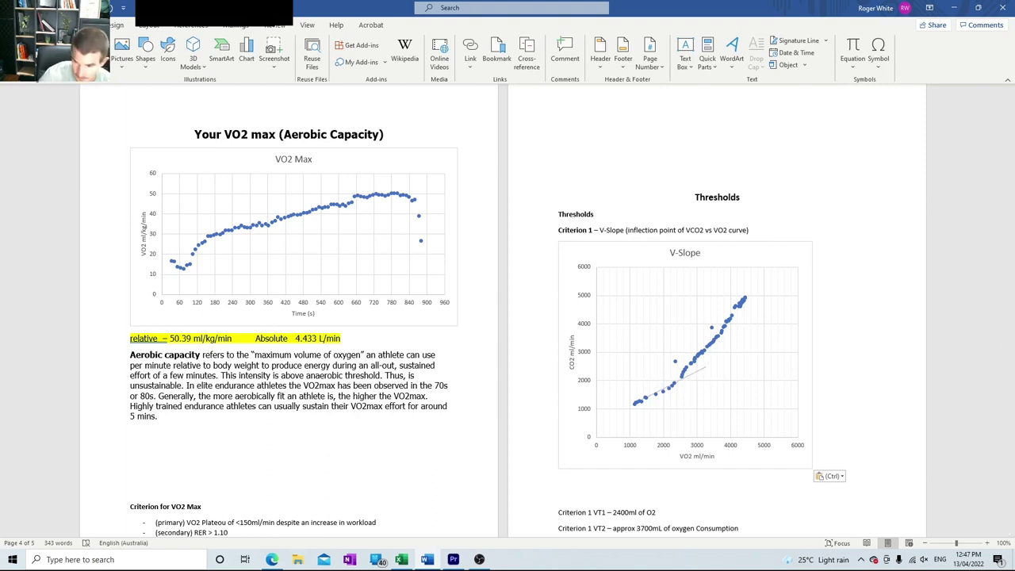
click(710, 369)
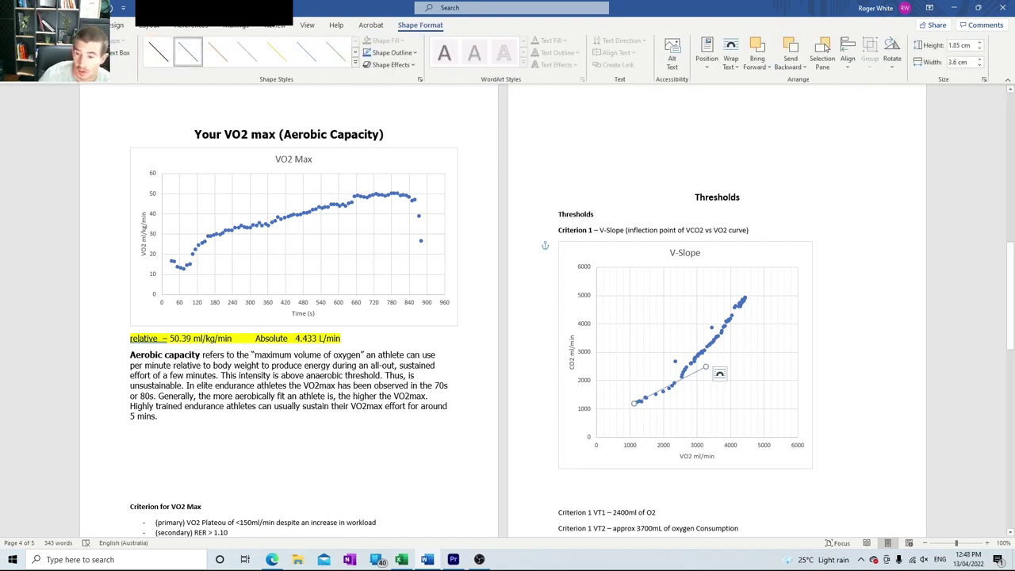
Draw a second straight line about 5.08 cm wide and 5.79 cm high from the first inflection up through the middle data points
click(79, 25)
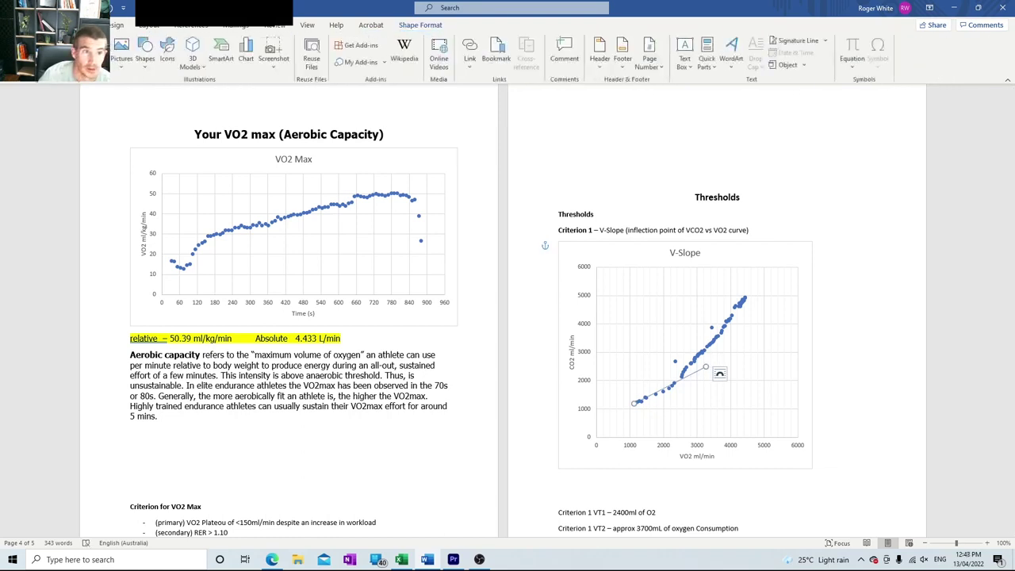
click(145, 49)
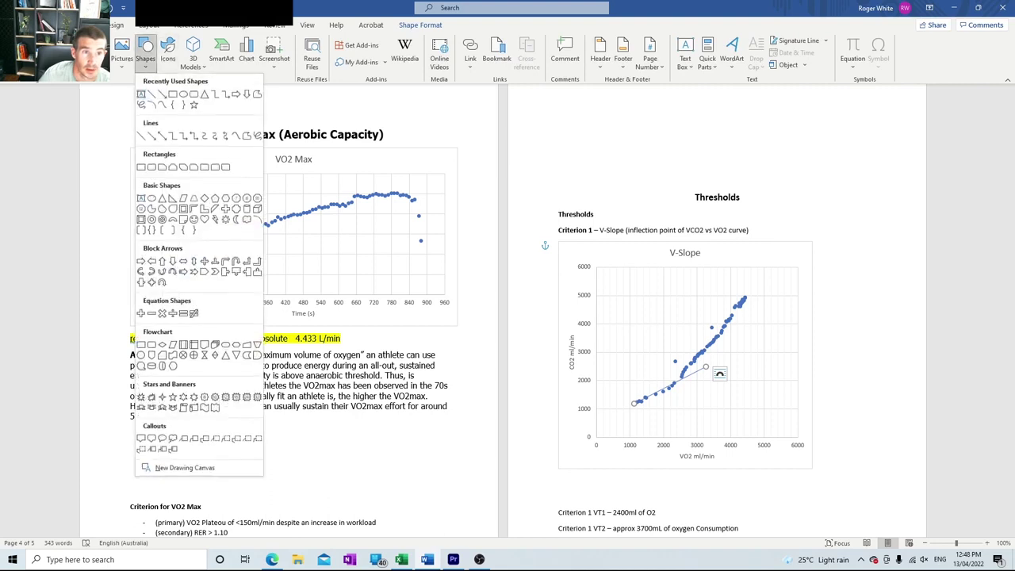
click(141, 93)
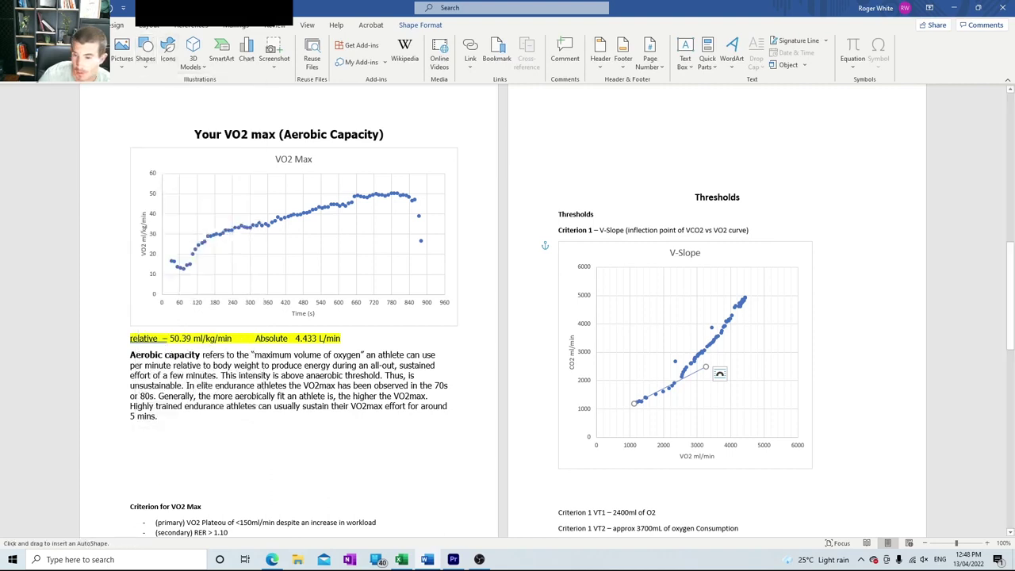
key(Escape)
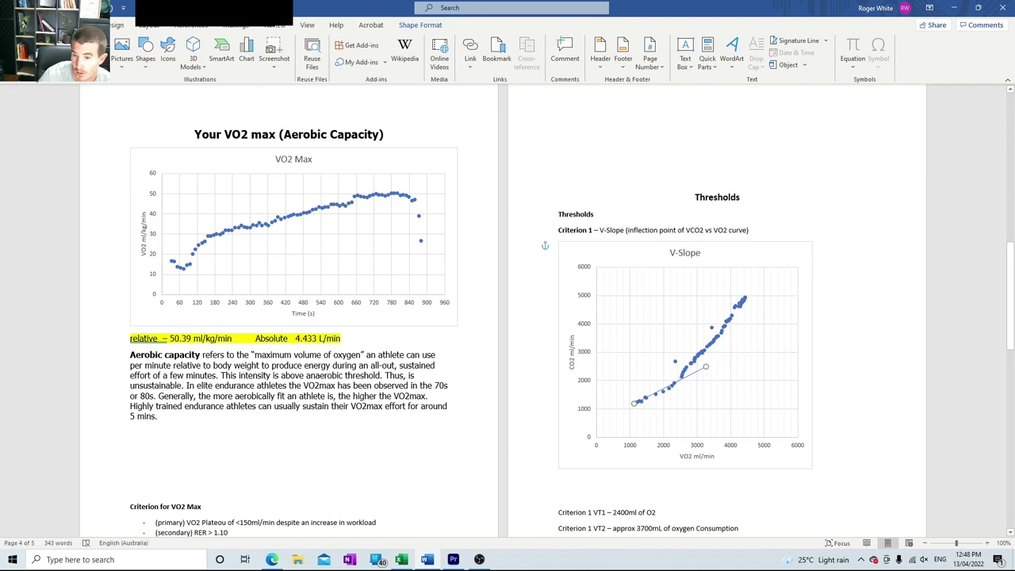
drag(726, 327, 778, 268)
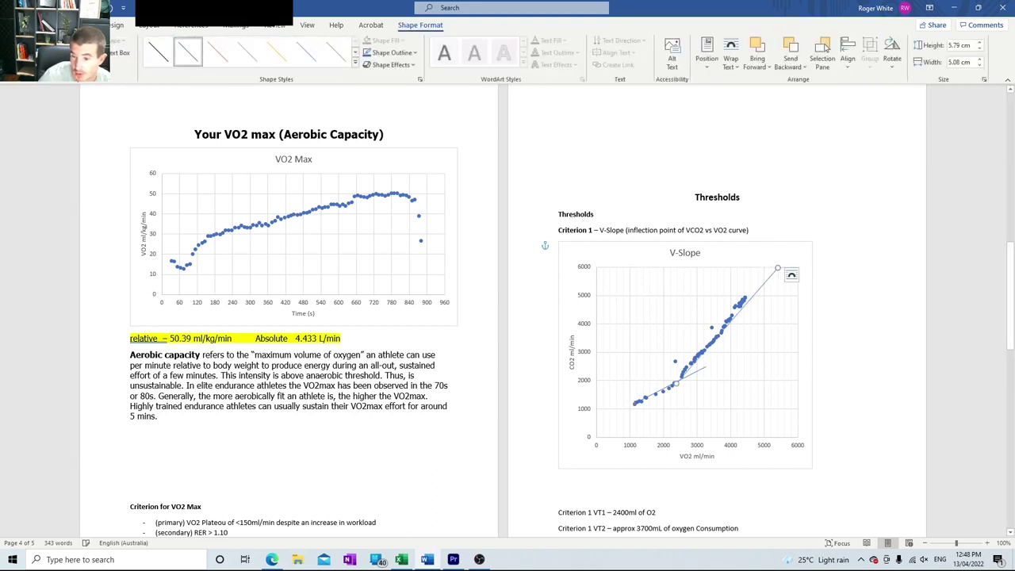
Adjust both ends of the second line to follow the middle data points, making it about 5.03 cm wide and 5.29 cm high
drag(677, 383, 675, 381)
drag(777, 268, 771, 272)
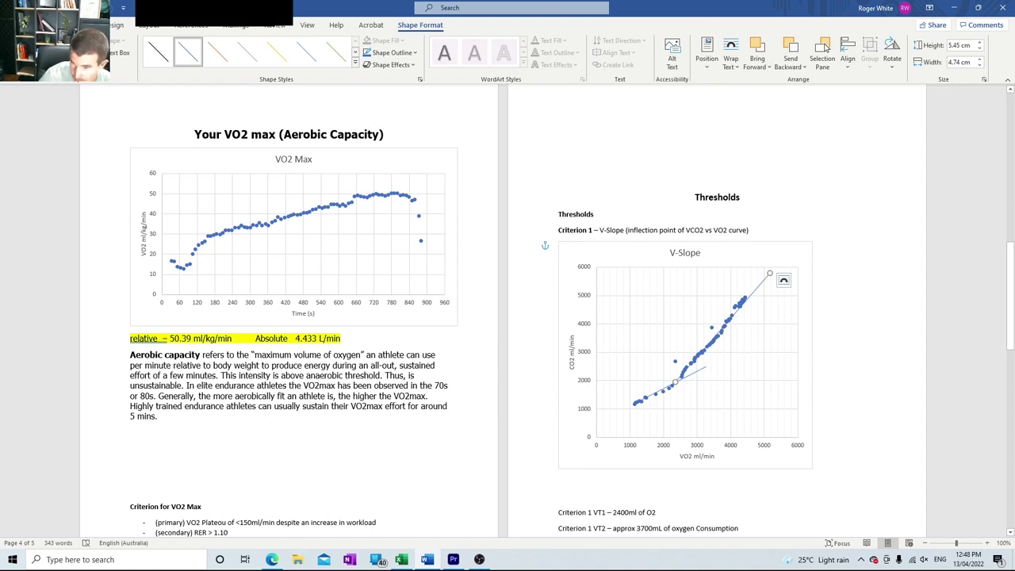
drag(770, 273, 773, 275)
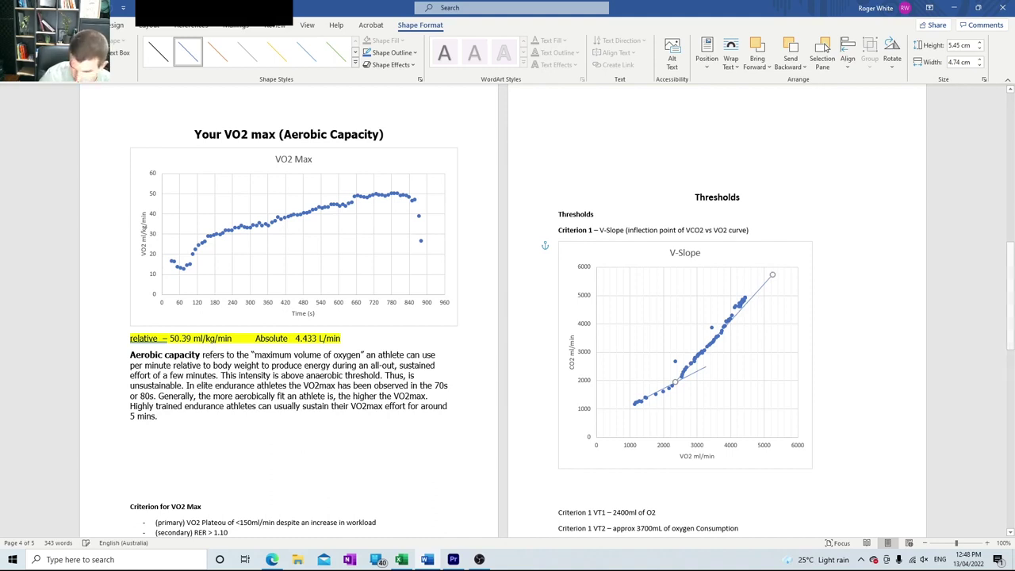
drag(773, 274, 776, 277)
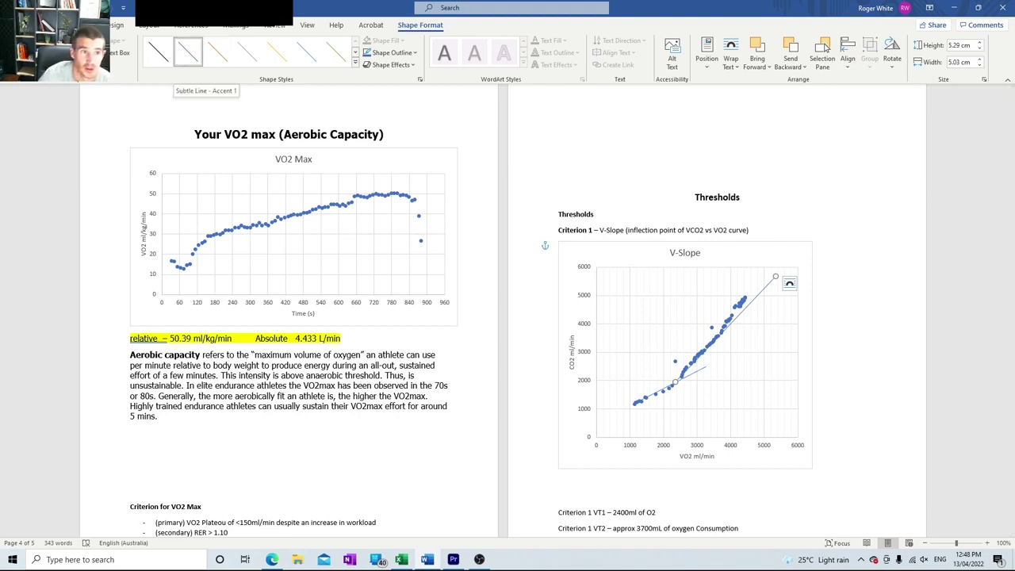
Draw a third straight line about 2.33 cm wide and 4.15 cm high through the uppermost data points
click(41, 25)
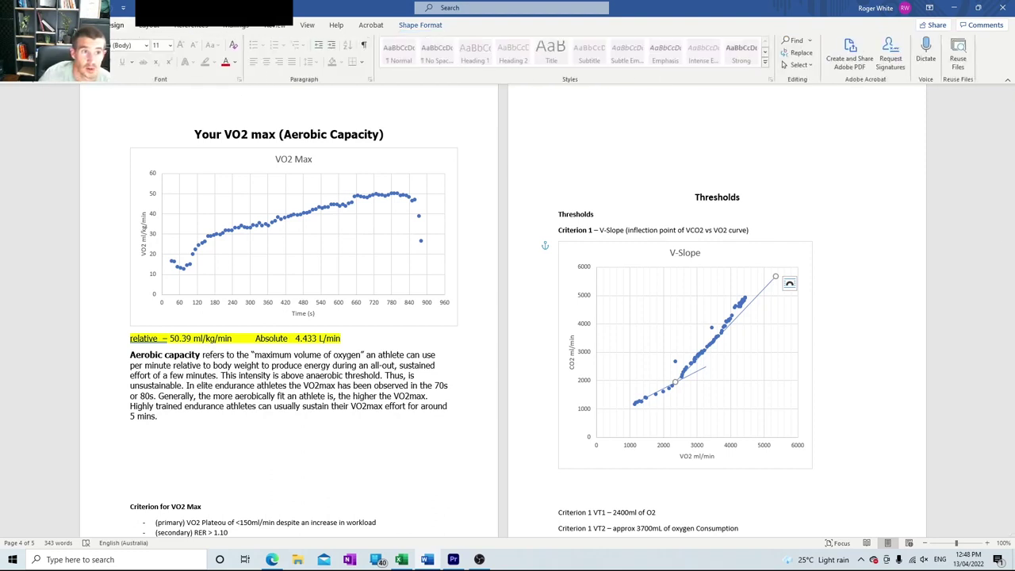
click(79, 25)
click(145, 56)
click(163, 94)
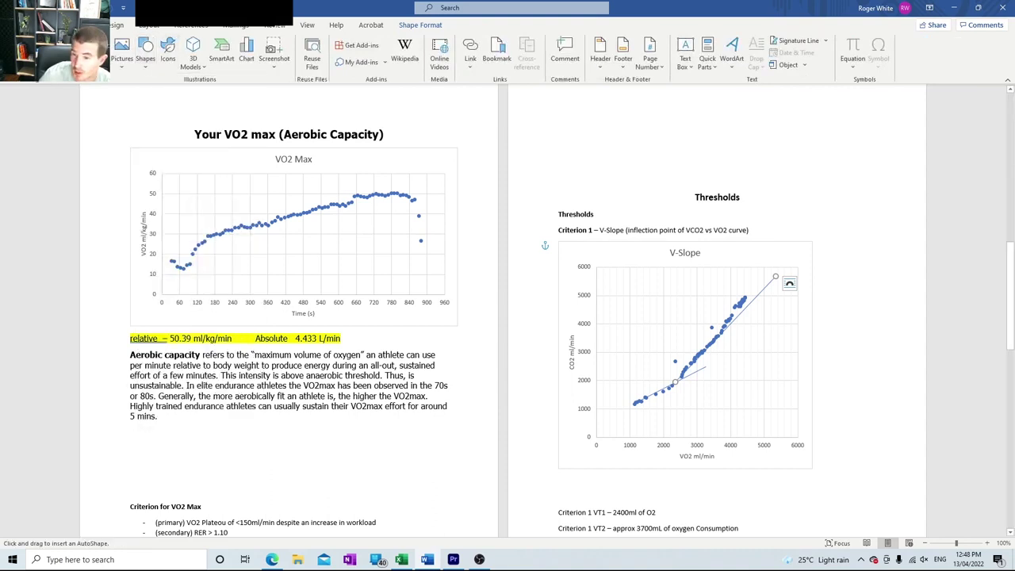
drag(758, 266, 711, 350)
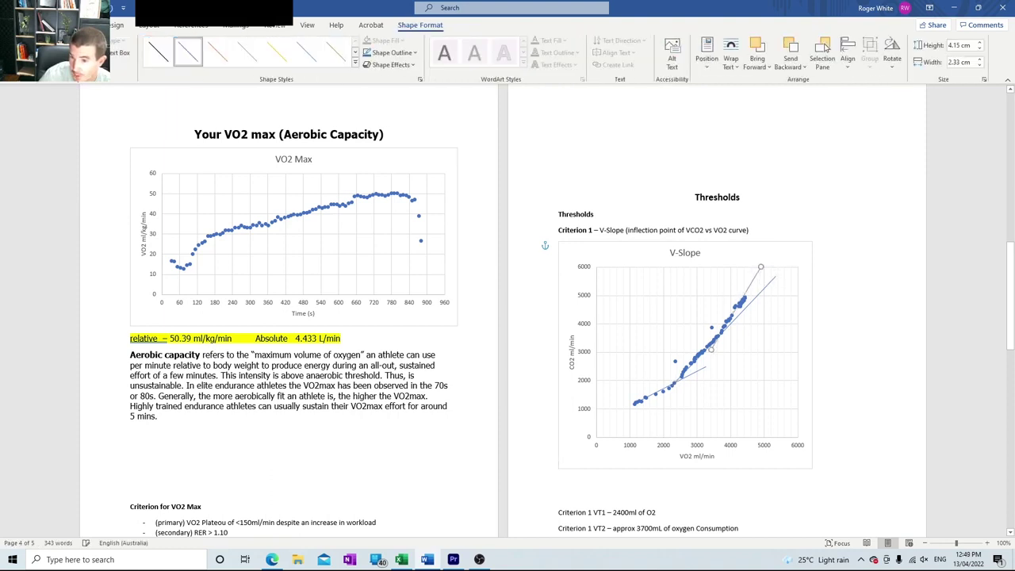
Fine-tune the ends of the third line to fit the slope of the uppermost points, then deselect it
drag(761, 267, 764, 267)
drag(711, 350, 710, 349)
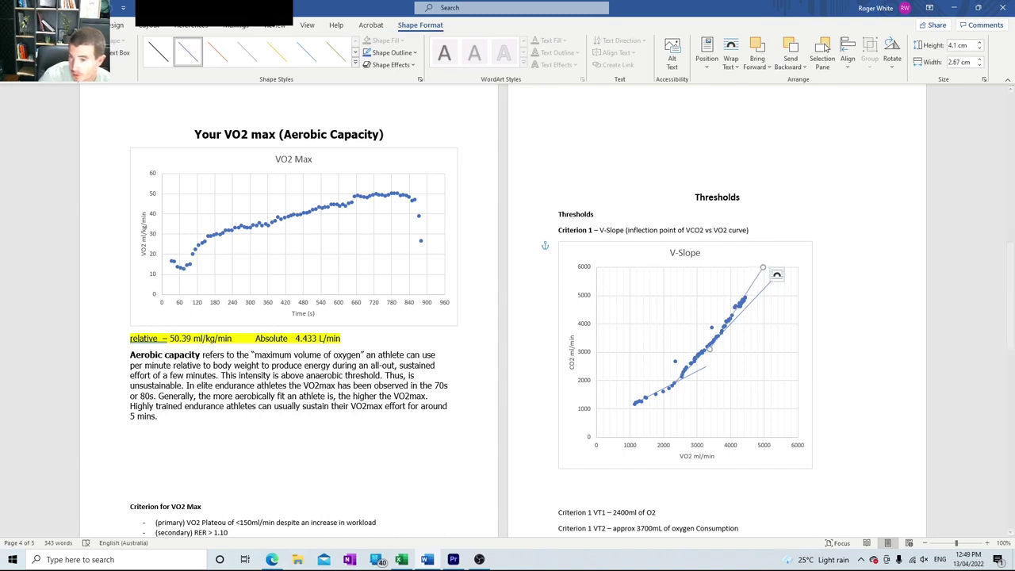
drag(764, 268, 766, 269)
click(751, 305)
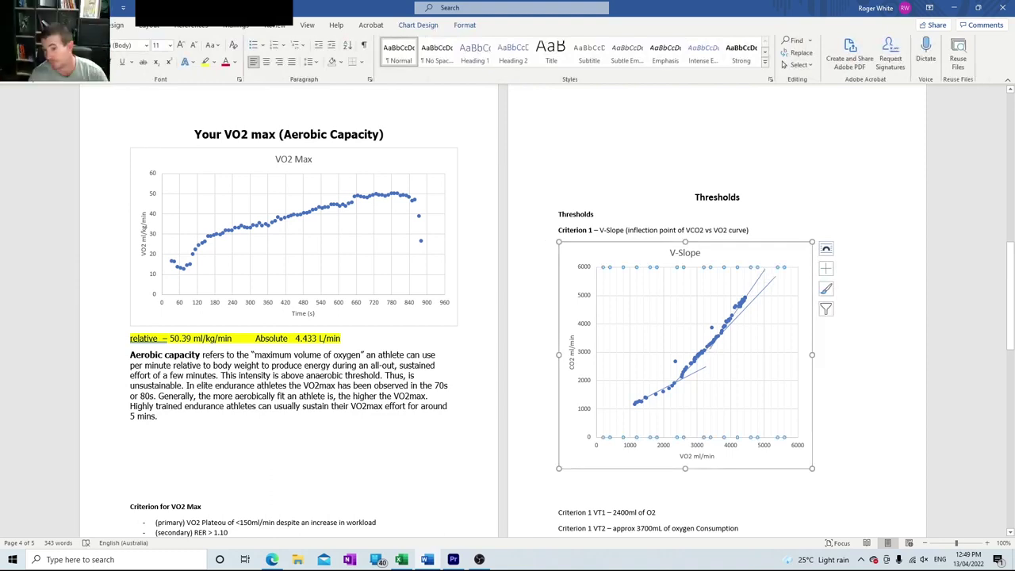
key(Escape)
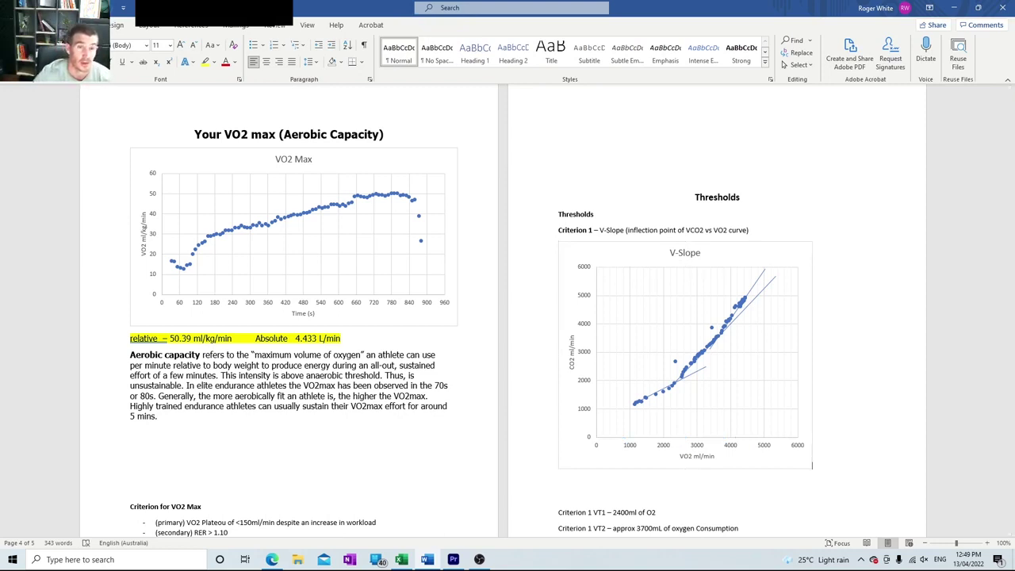
Draw a vertical line about 8.04 cm high through the first inflection point, at about 2400 ml/min VO2, and nudge it into place
click(78, 25)
click(145, 52)
click(152, 95)
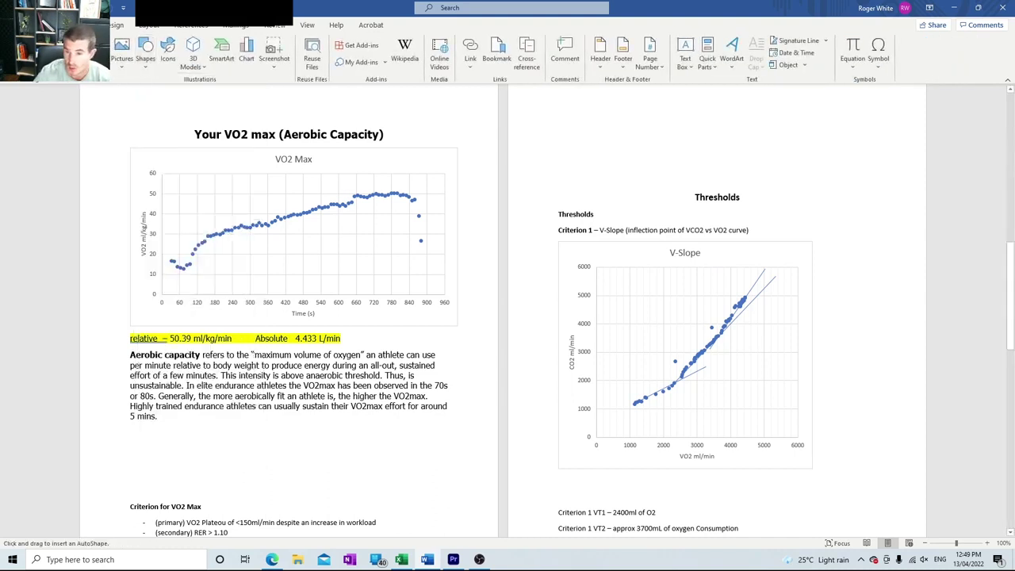
drag(673, 280, 674, 438)
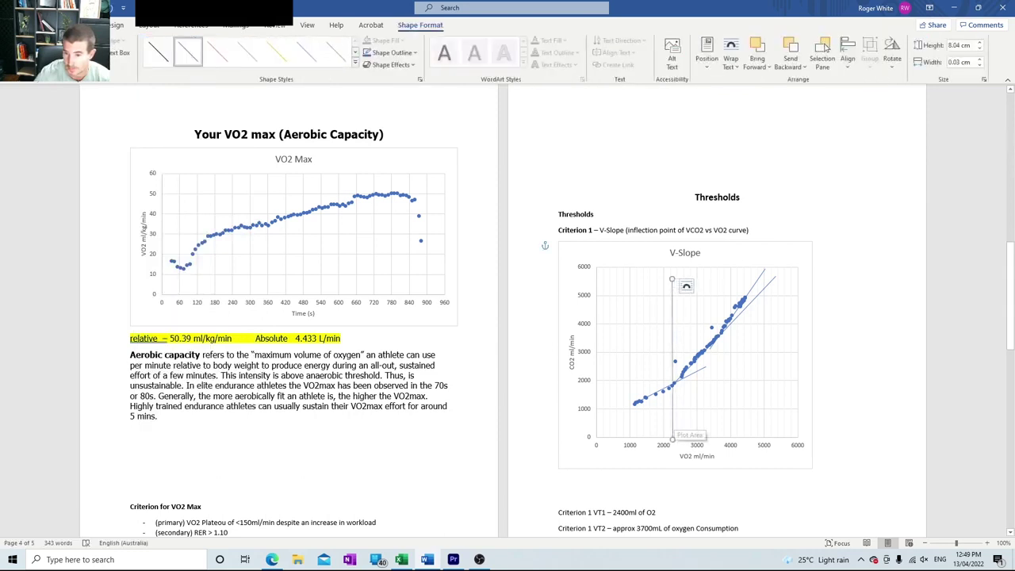
key(Right)
key(Left)
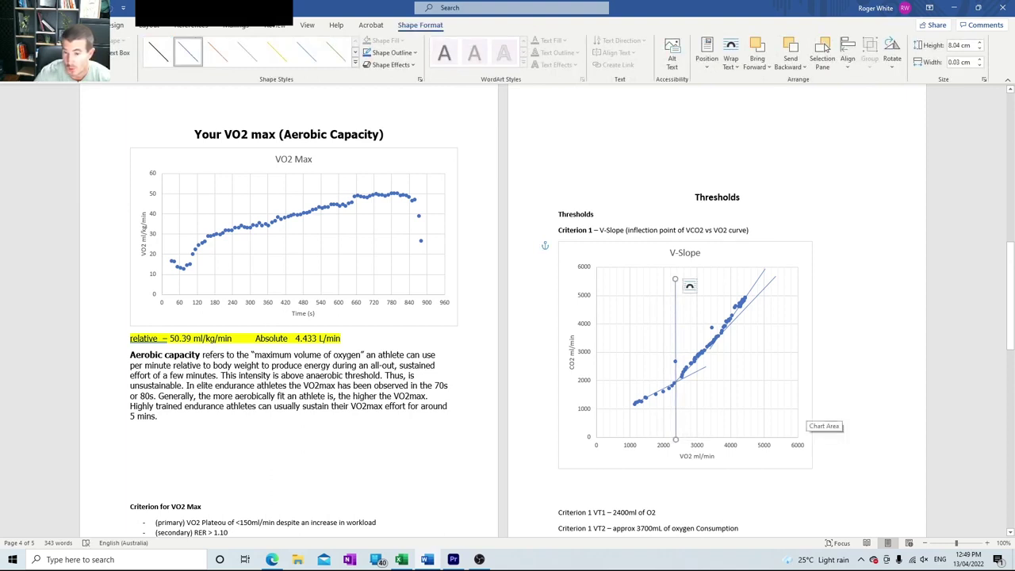
Draw another vertical line down to the horizontal axis through the second inflection point, at about 3700 ml/min VO2
click(78, 24)
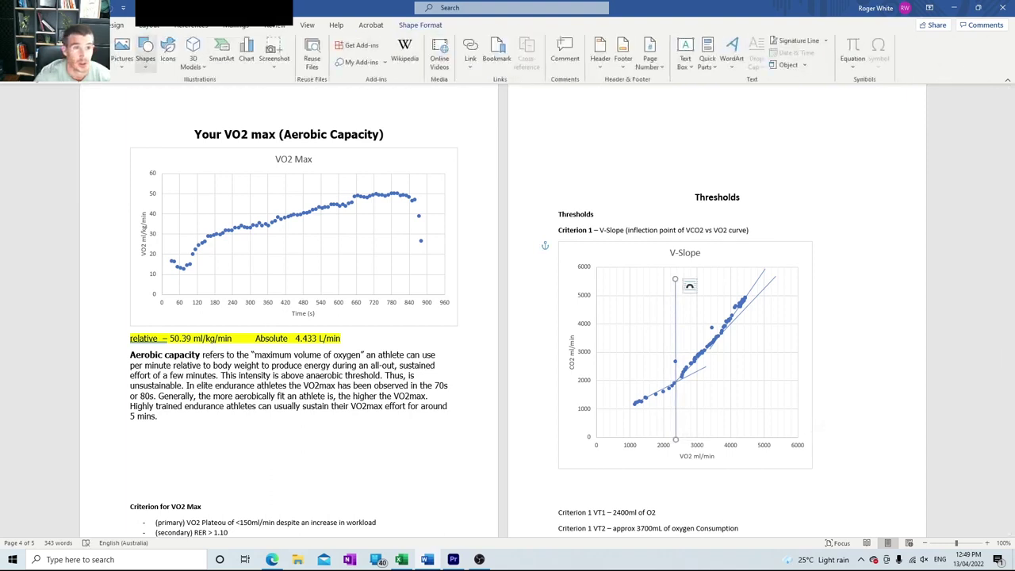
click(146, 49)
click(163, 94)
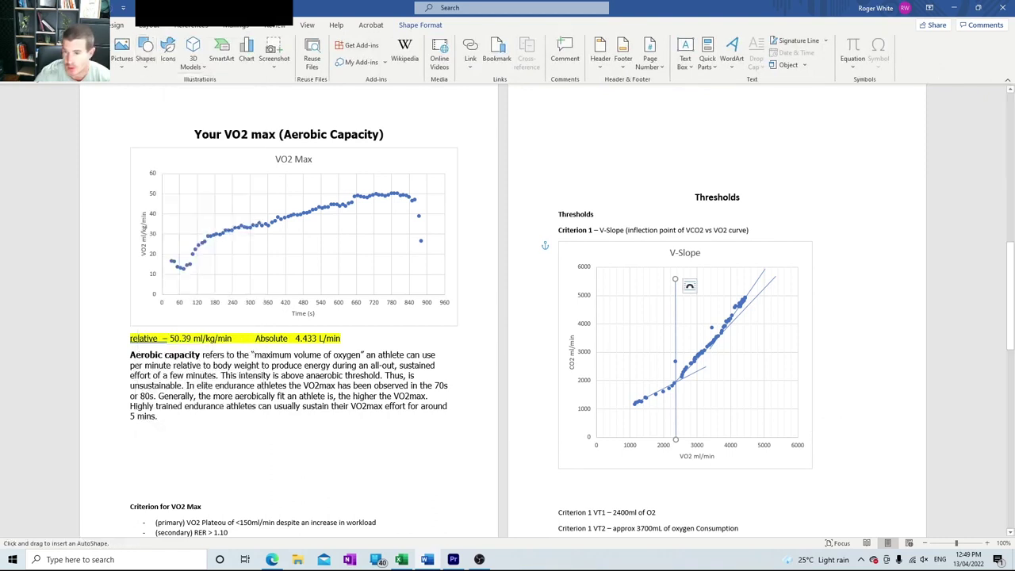
drag(720, 274, 721, 439)
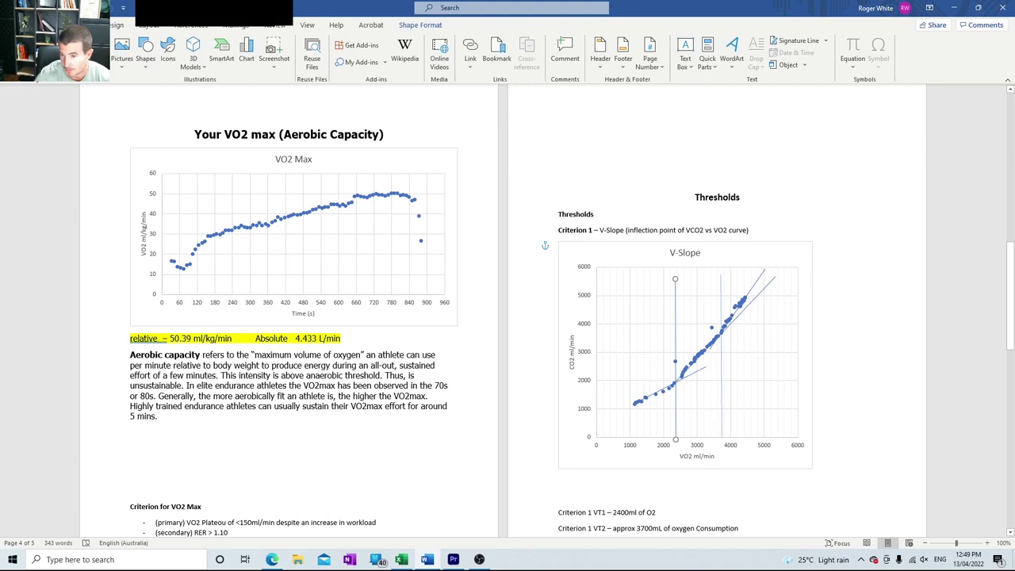
key(Escape)
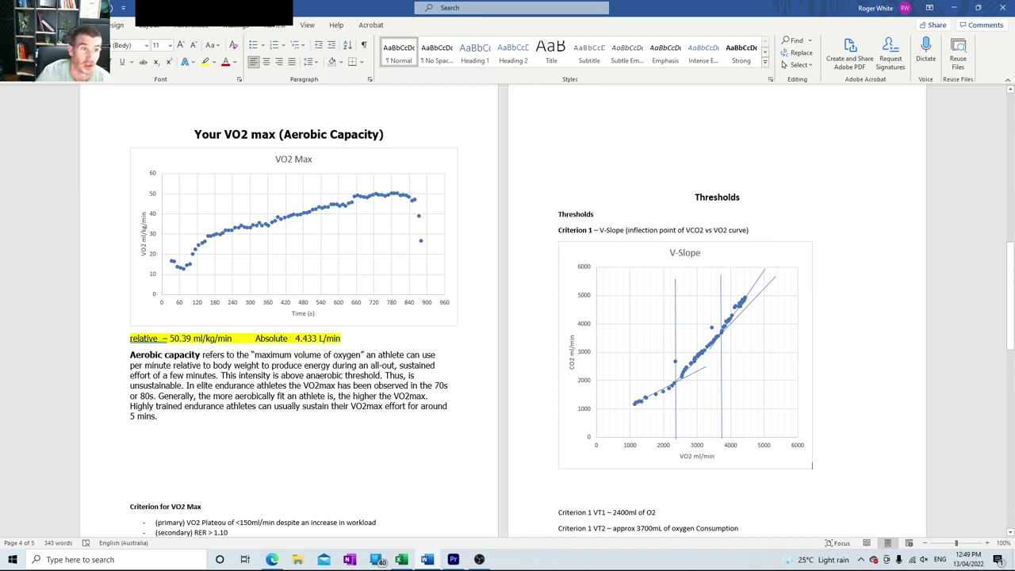
Add a text box about 2.25 cm wide and 1.43 cm high reading "VT1" beside the vertical line at the first inflection point
key(alt+n)
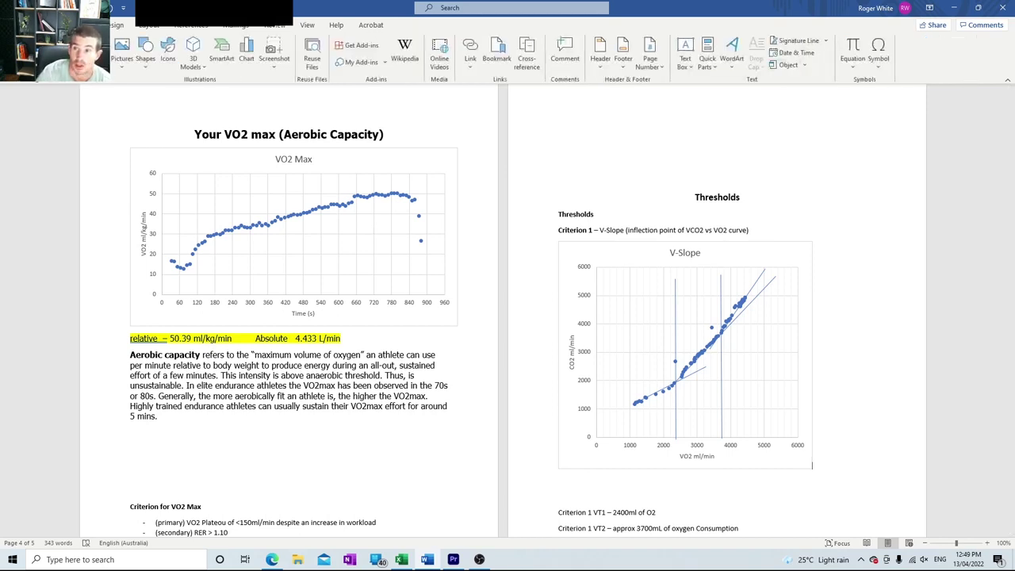
click(685, 62)
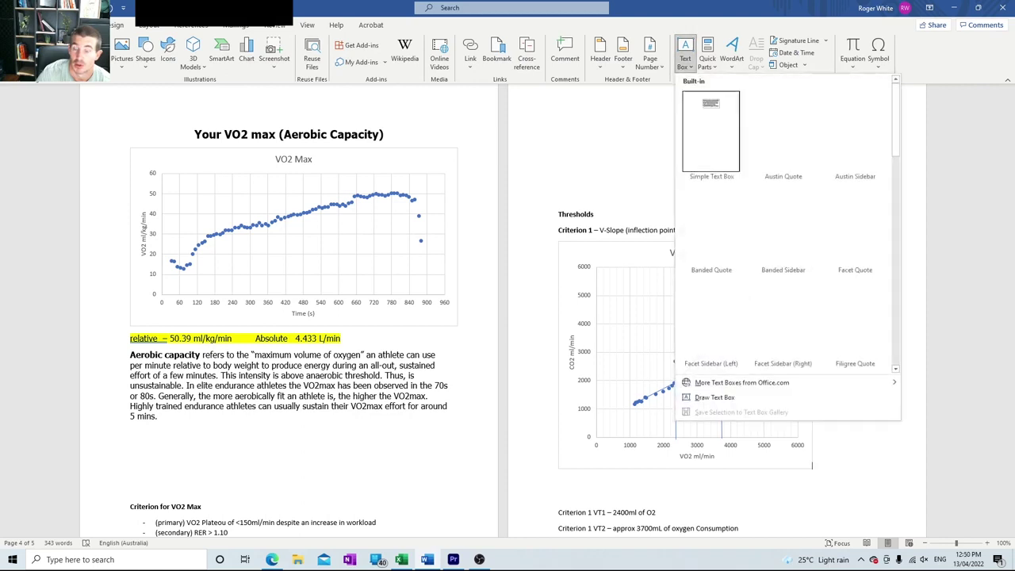
click(714, 398)
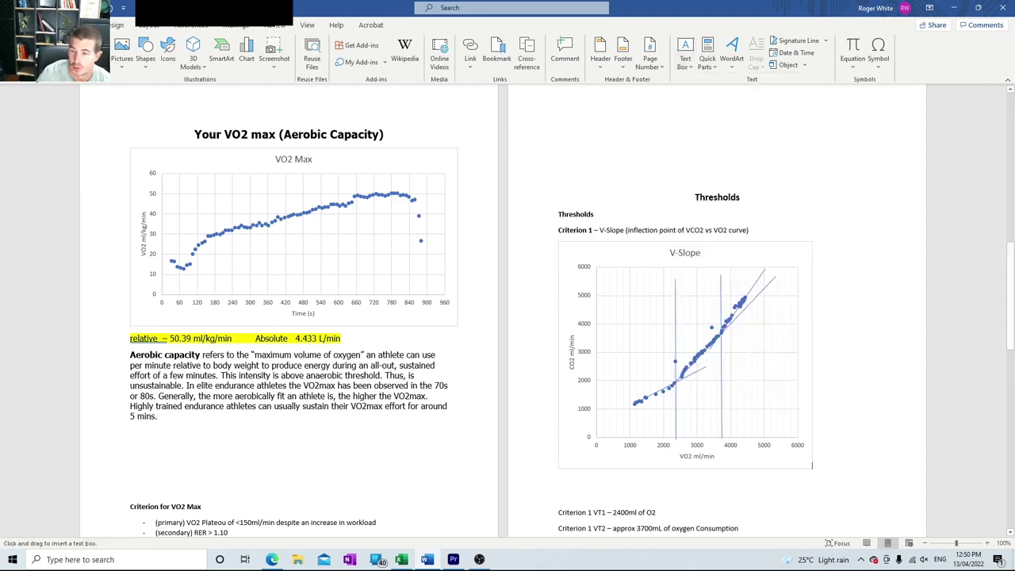
drag(618, 348, 664, 378)
text(VT1)
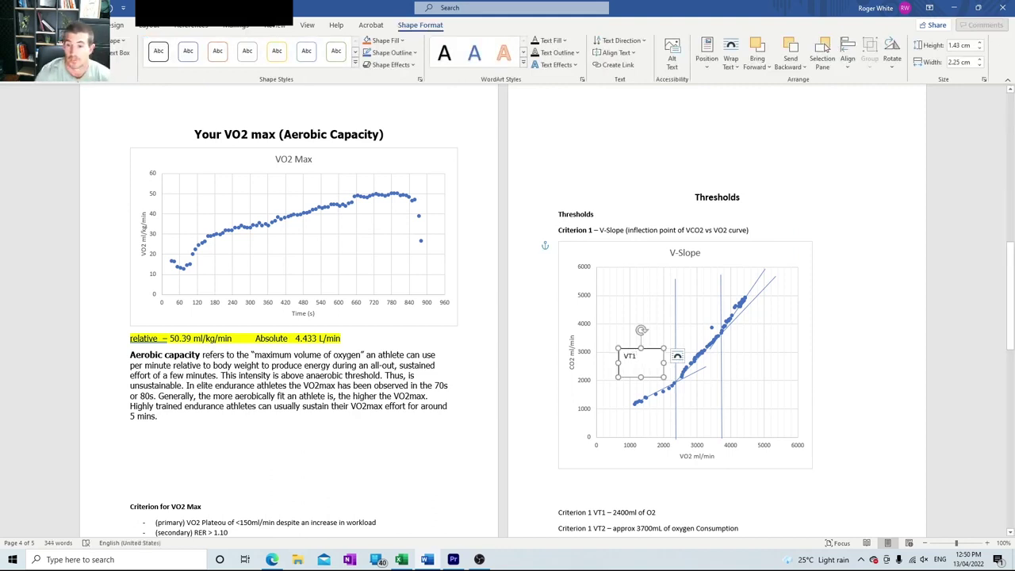
click(650, 317)
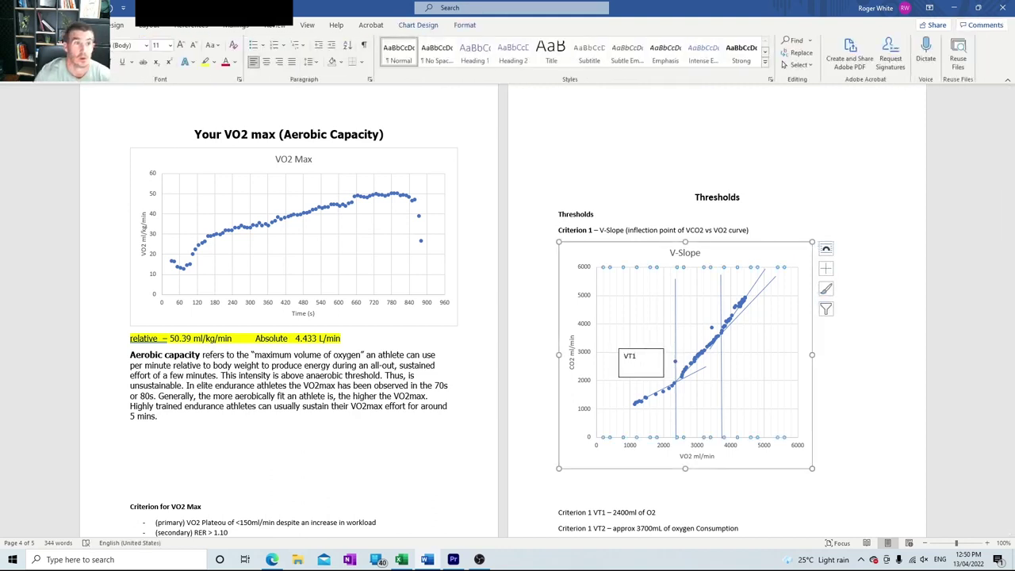
Add a text box about 1.54 cm wide and 0.93 cm high reading "VT2" beside the vertical line at the second inflection point
click(74, 25)
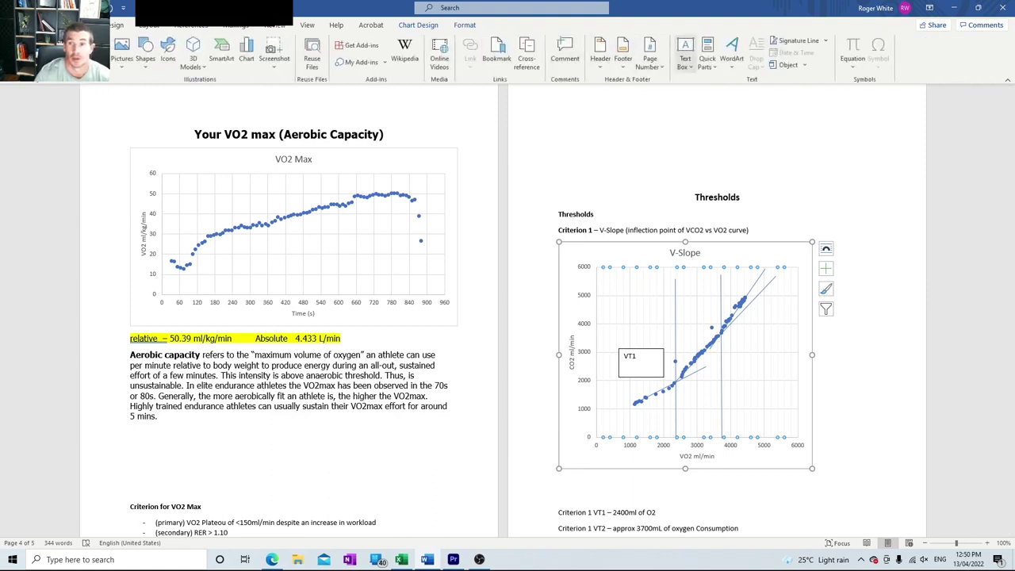
click(685, 53)
scroll(783, 317, down, 3)
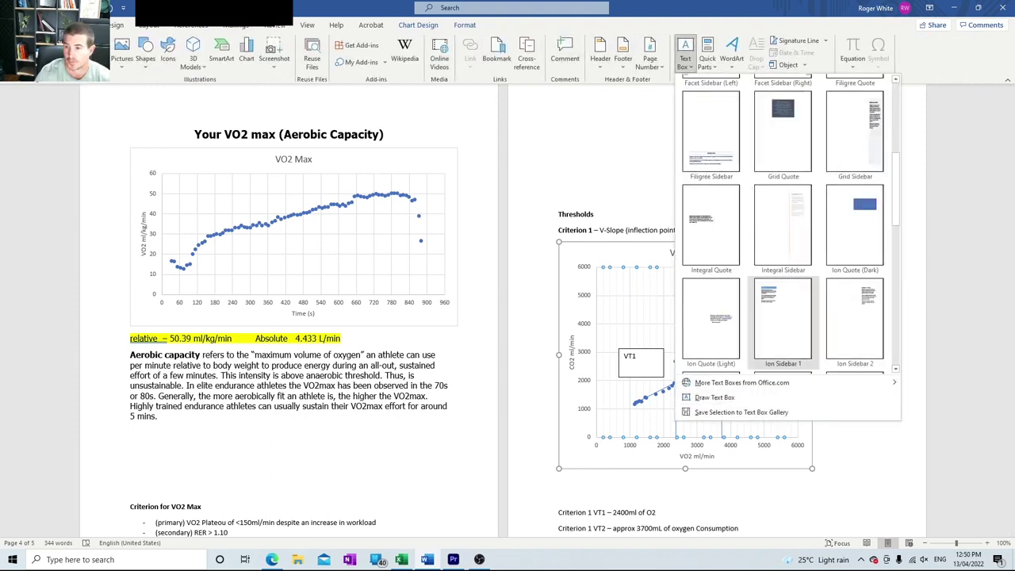
click(715, 397)
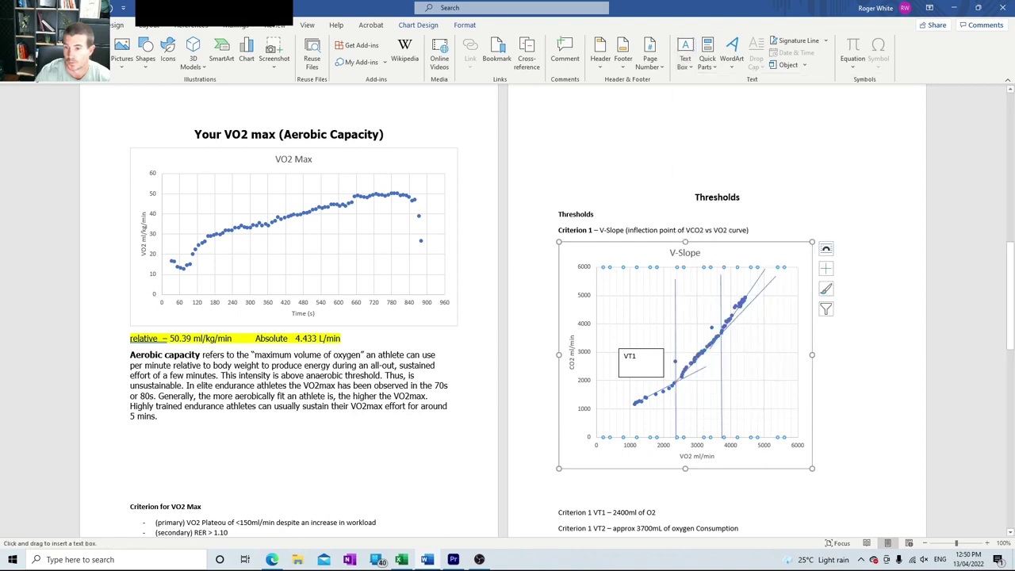
drag(685, 299, 718, 318)
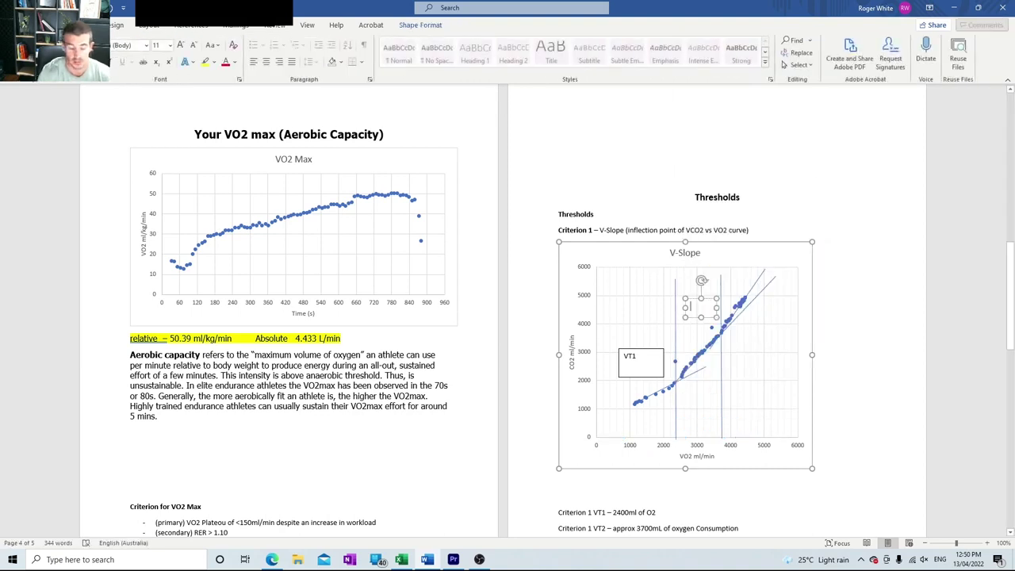
text(VT)
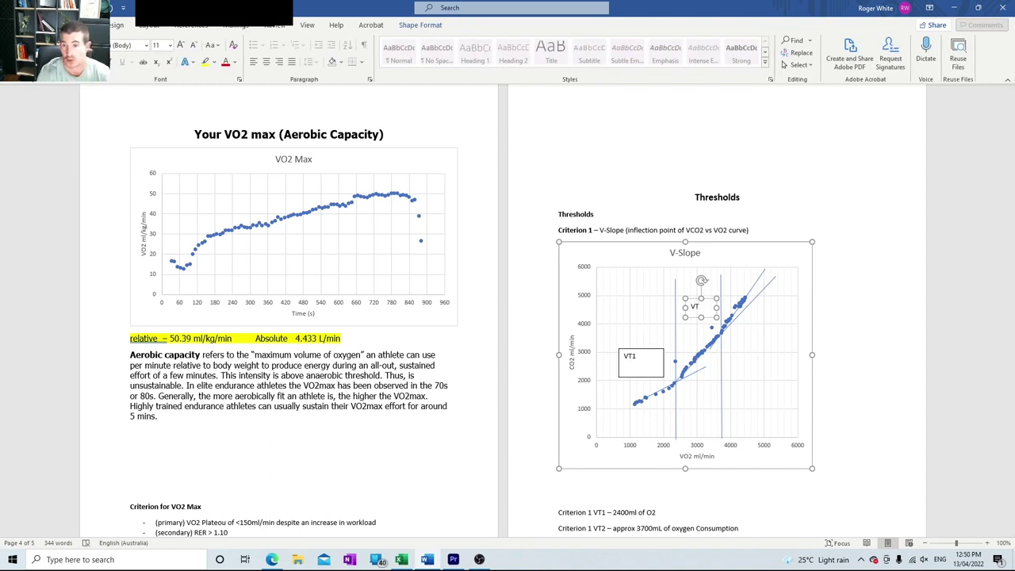
text(2)
click(738, 373)
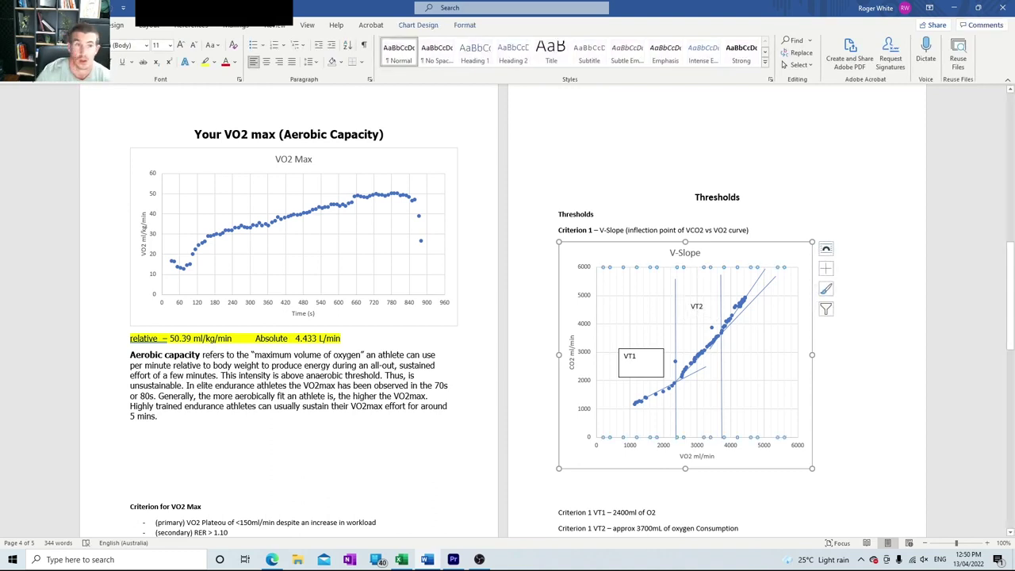
Draw a short arrow from the VT1 label to the first inflection point on the V-Slope chart
click(80, 24)
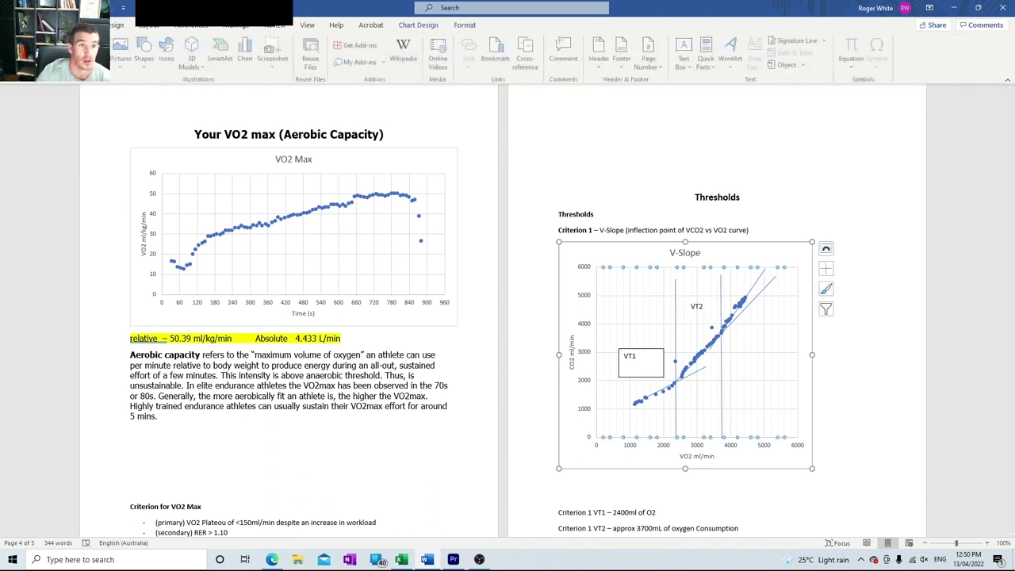
click(145, 52)
click(162, 94)
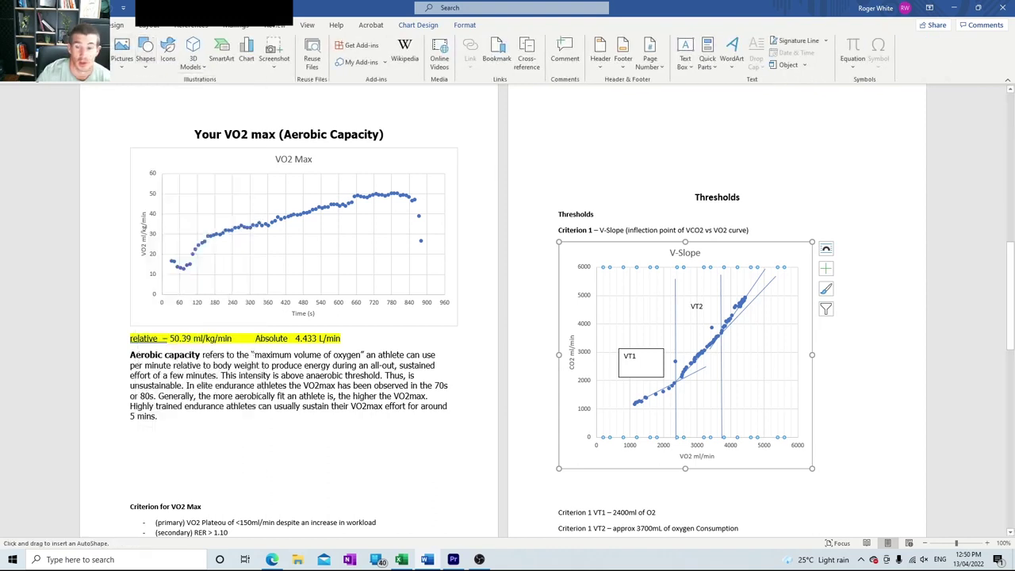
drag(646, 367, 669, 378)
click(684, 375)
Draw an arrow about 1.01 cm wide and 0.69 cm high from the VT2 label to the second inflection point
click(84, 25)
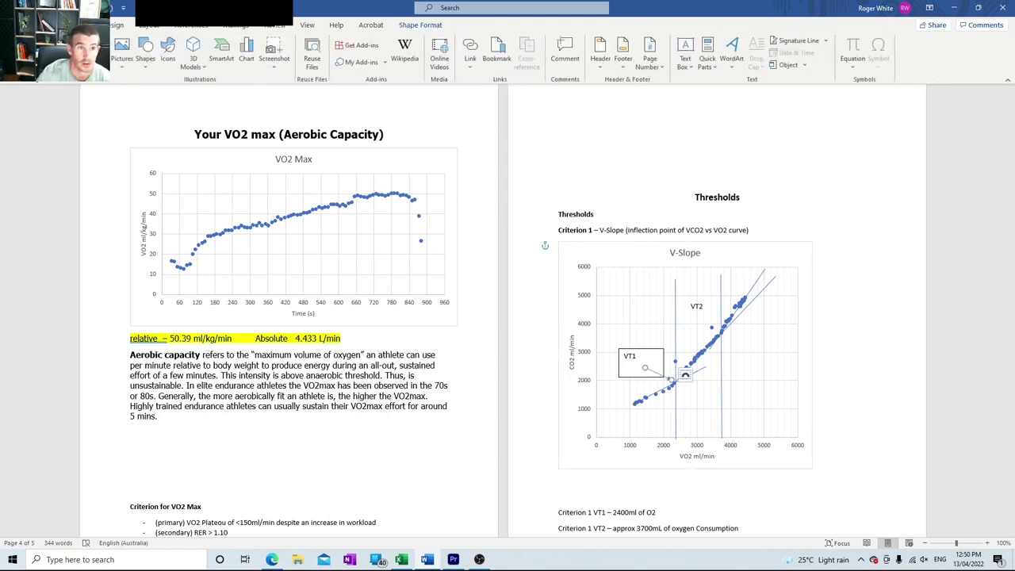
click(145, 58)
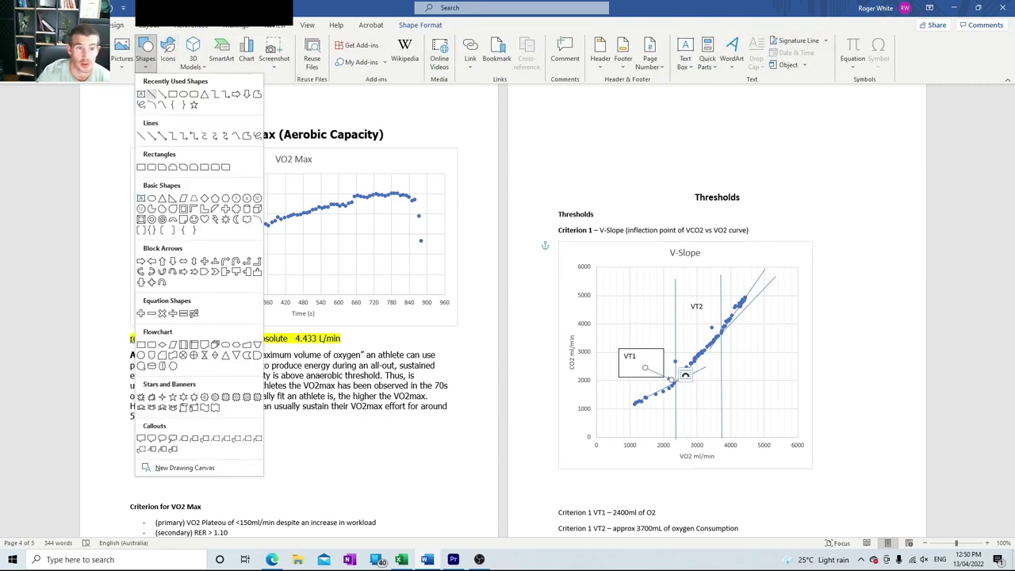
click(151, 94)
drag(698, 318, 715, 329)
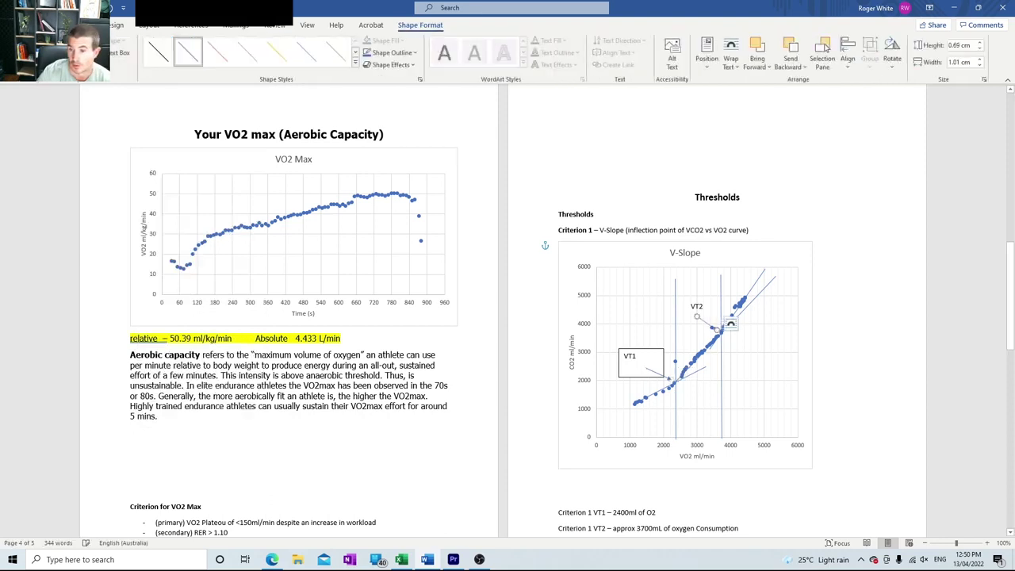
Apply the black-outlined shape style to the VT2 text box and deselect it
click(695, 306)
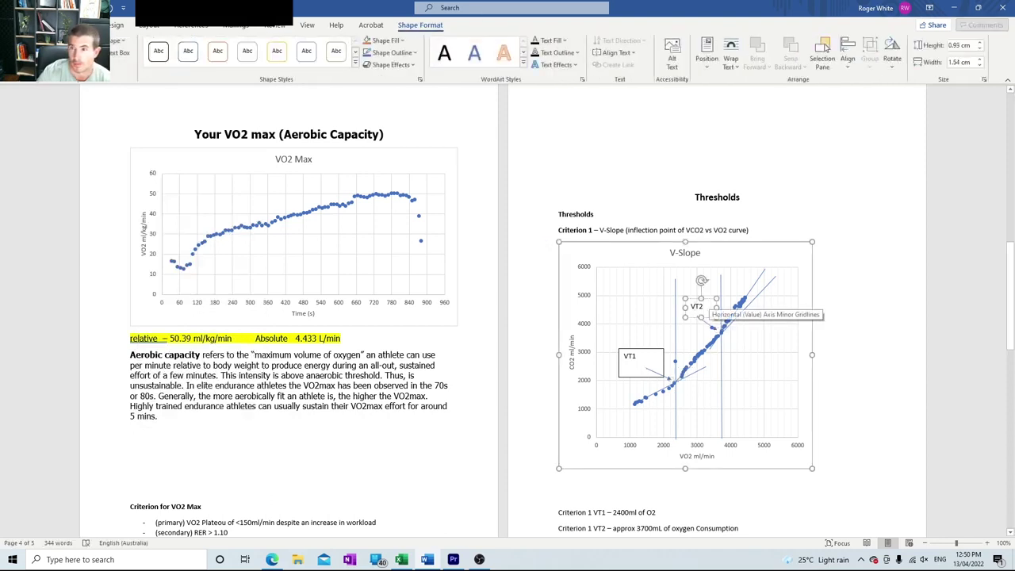
click(159, 51)
click(812, 466)
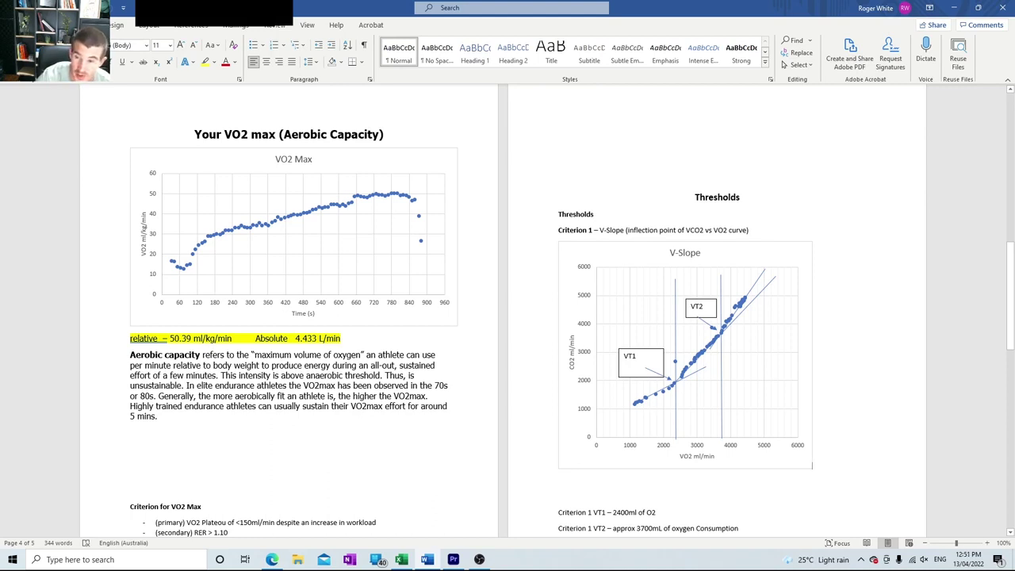
Clear the existing values after "Criterion 1 VT1 –" and "Criterion 1 VT2 –" below the V-Slope chart
scroll(508, 317, down, 1)
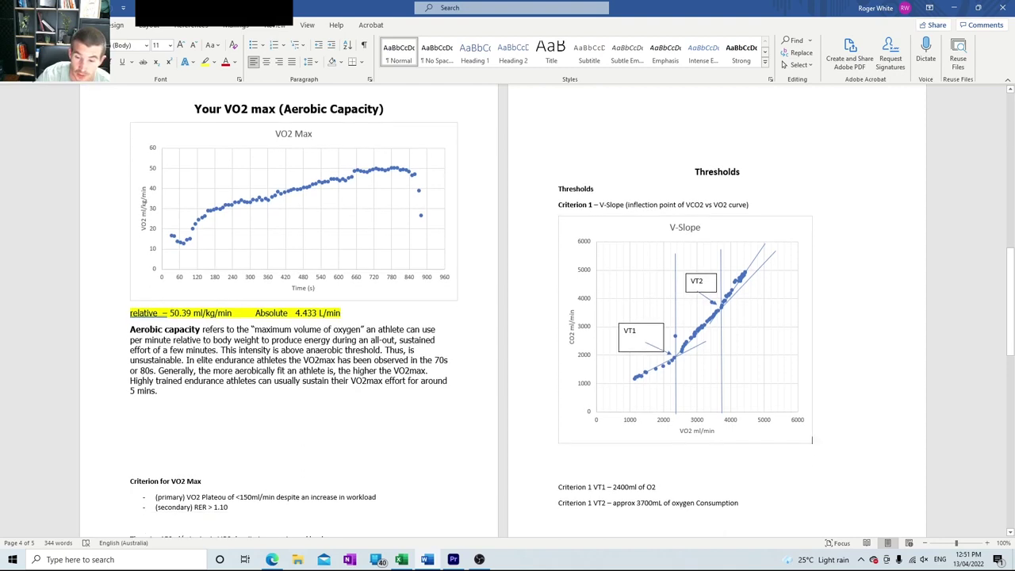
key(ctrl+z)
key(ctrl+z)
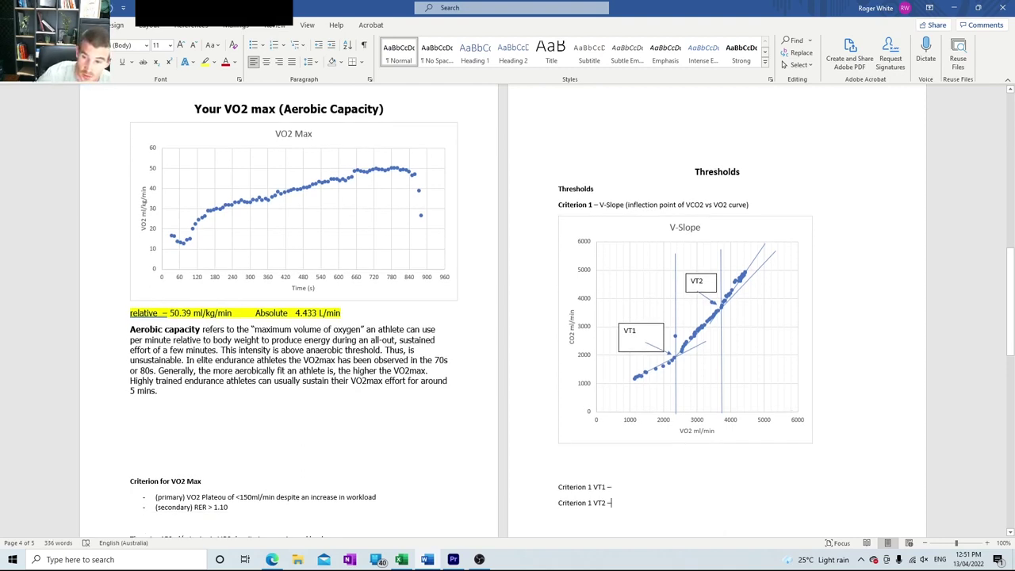
Reposition the first trend line so it runs along the lowest data points of the V-Slope chart
key(ctrl+z)
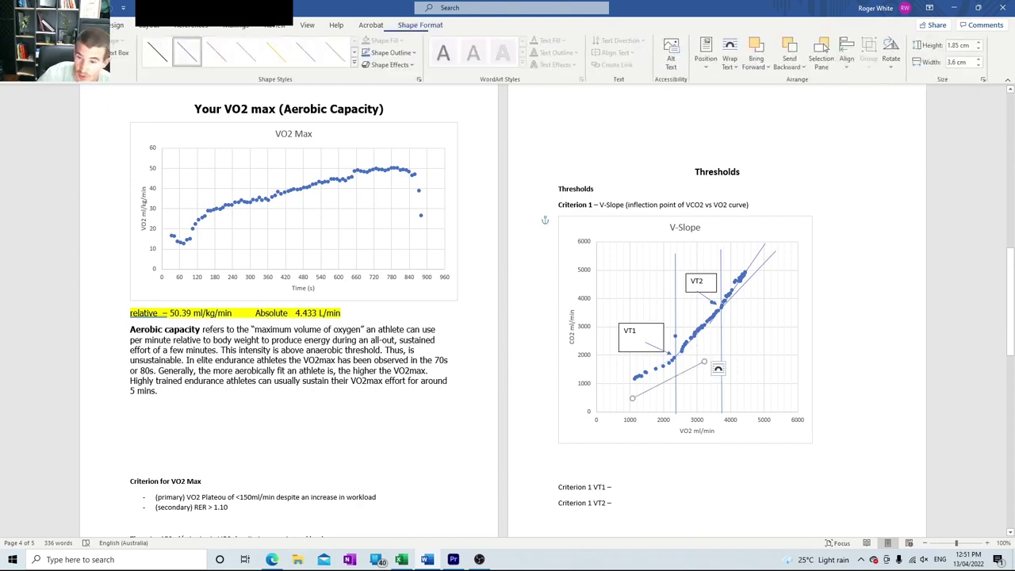
drag(669, 380, 656, 368)
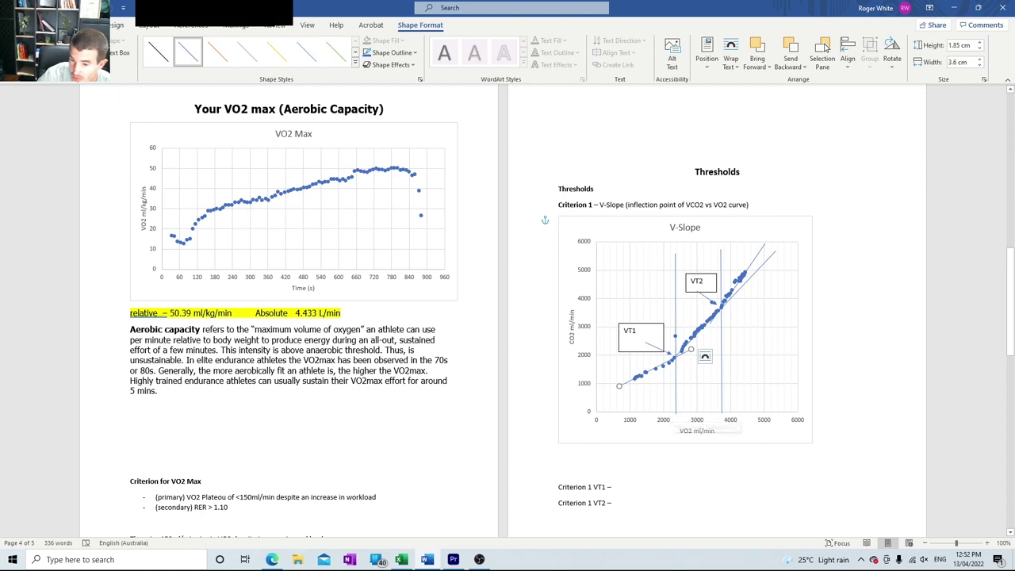
Enter "2400 ml/o2" as the Criterion 1 VT1 value and "3700 ml/o2" as the Criterion 1 VT2 value
click(614, 487)
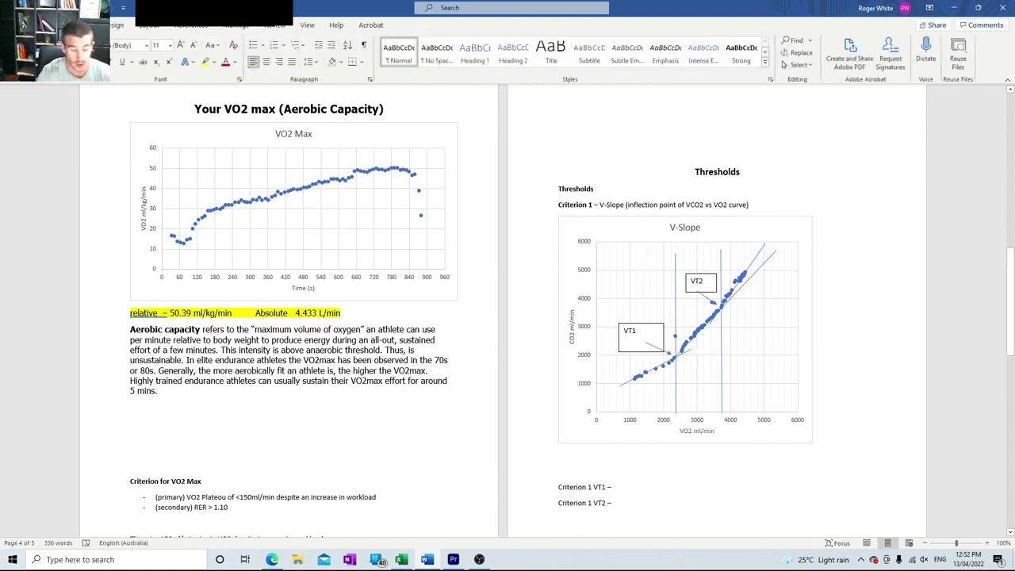
text(2400)
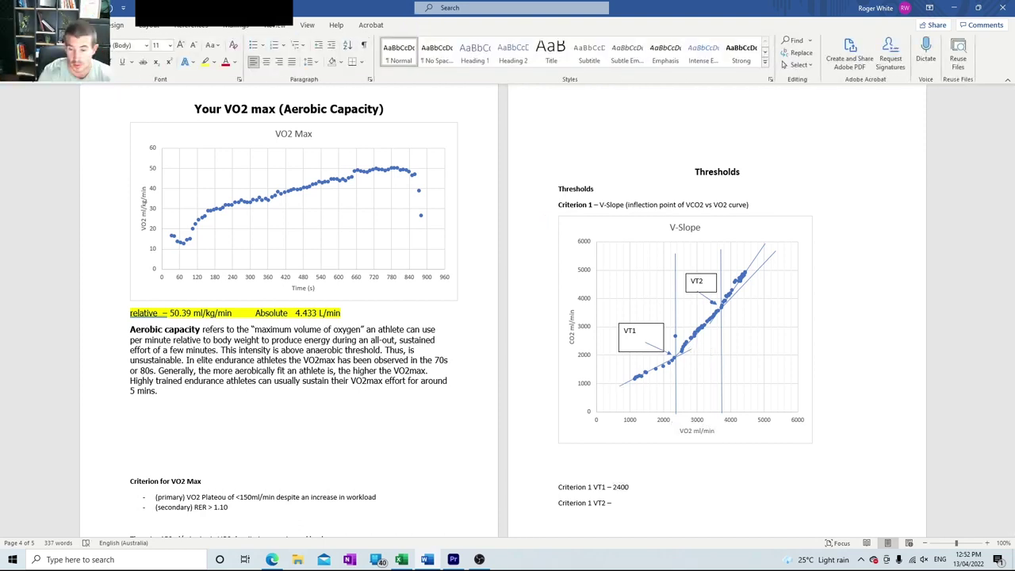
text( ml/m)
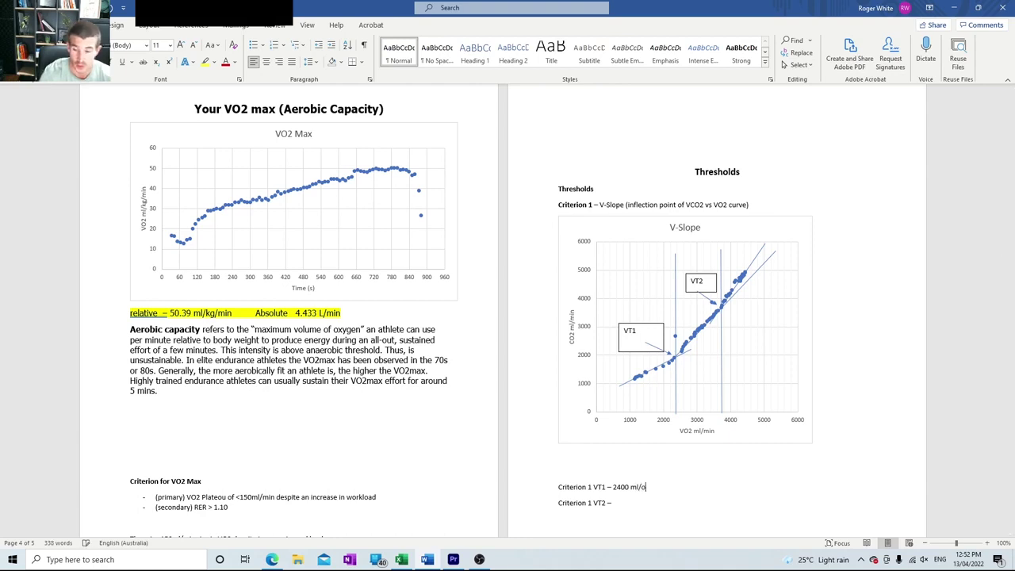
text(2)
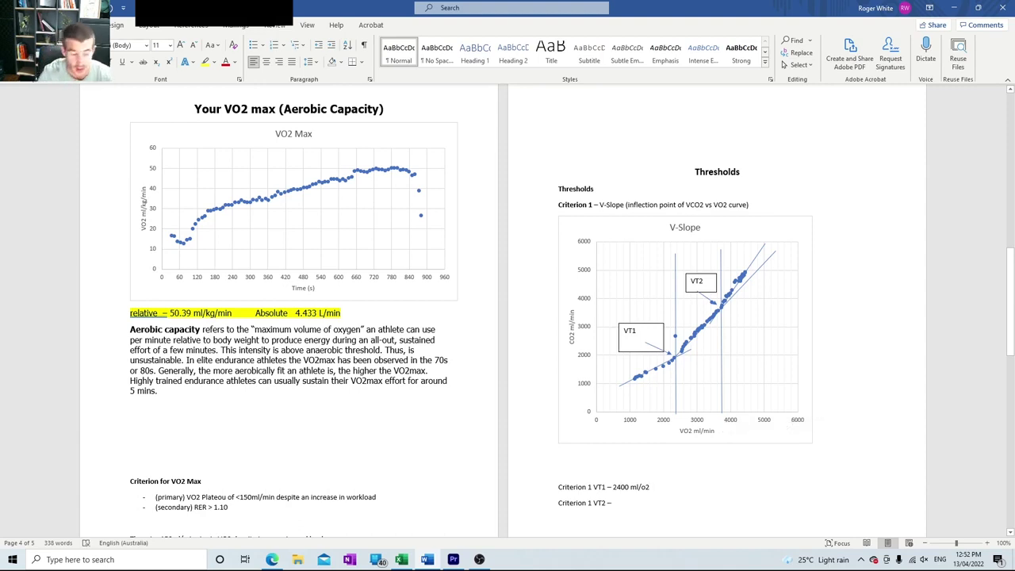
text(3 700)
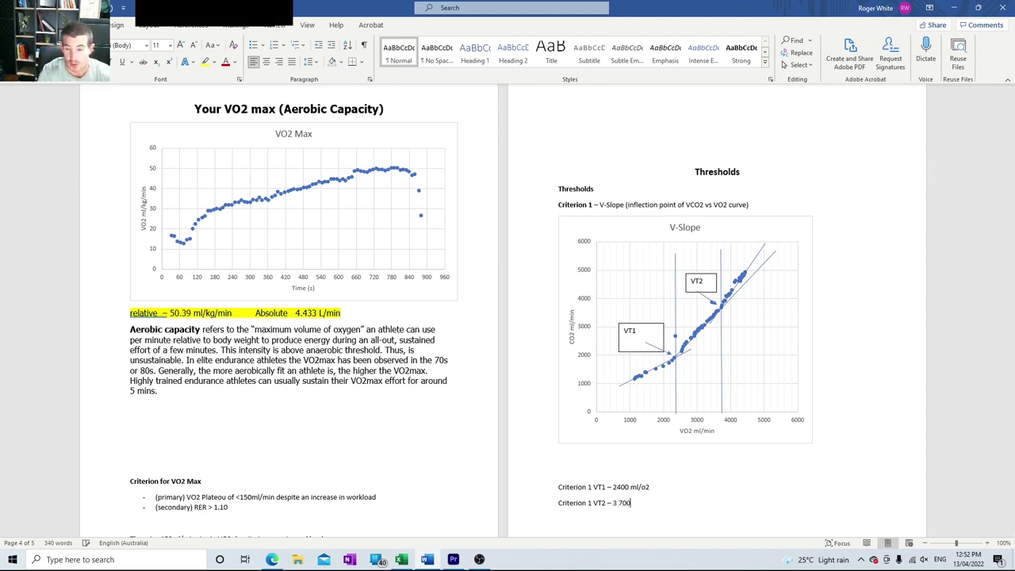
text( ml)
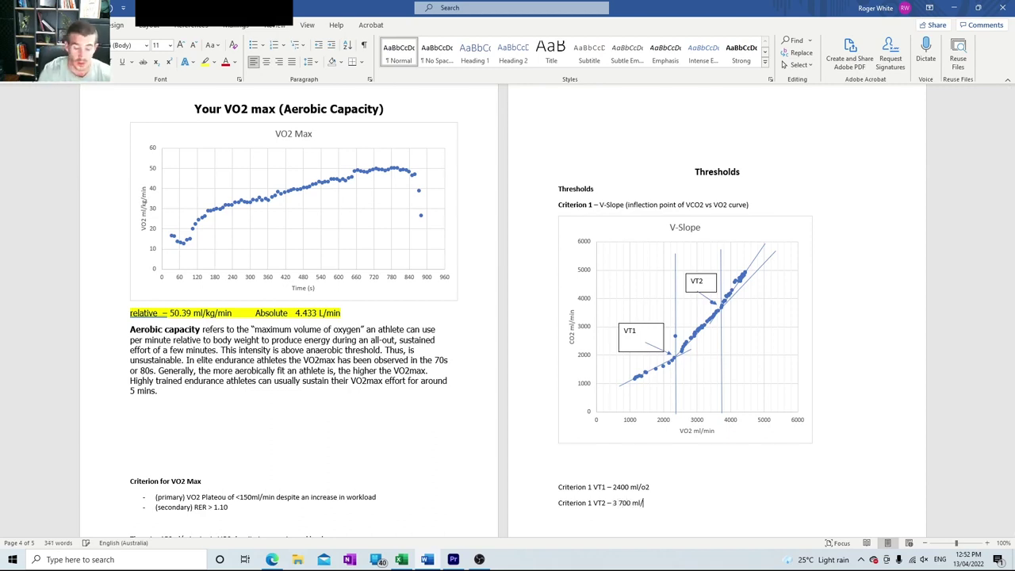
text(/o2)
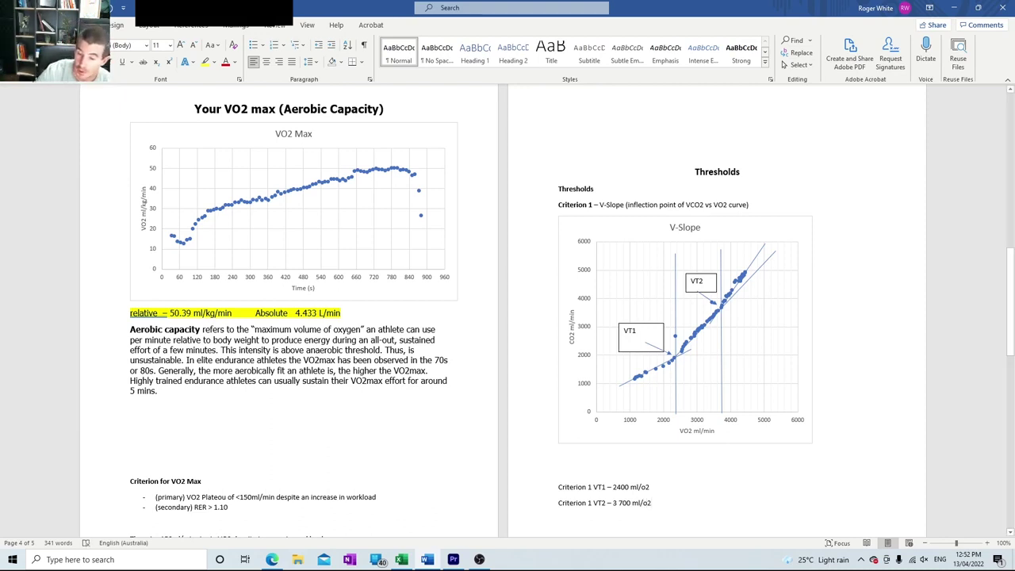
key(BackSpace)
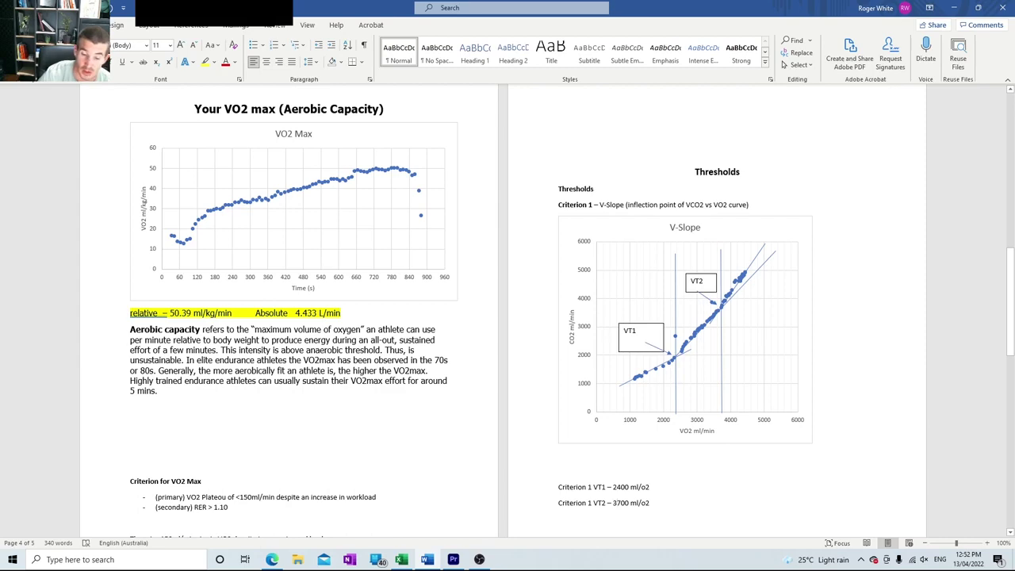
Switch to the Excel test data and examine rows 15 and 16 for the time matching the VT1 VO2 of 2400 mL/min
click(402, 559)
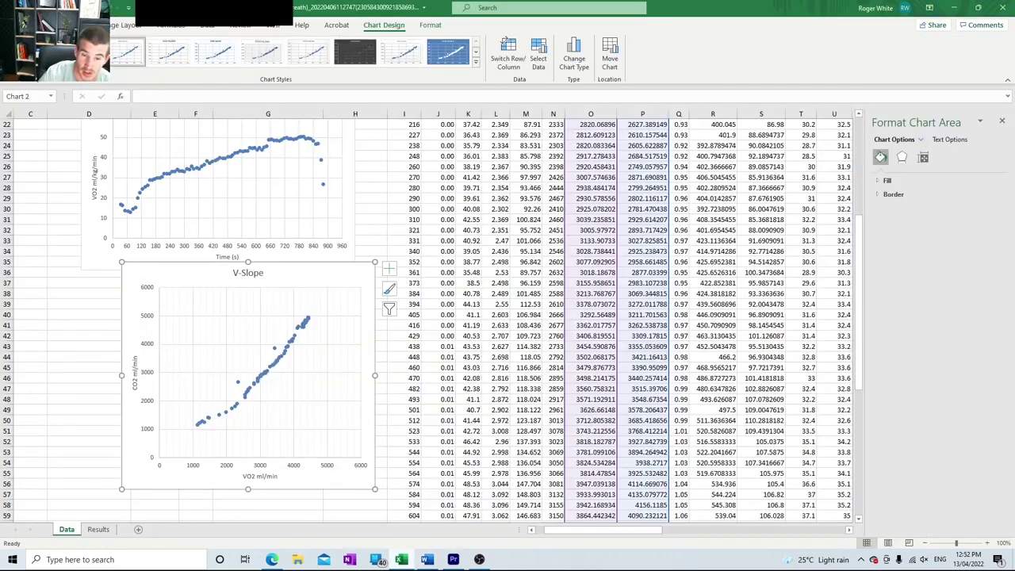
click(427, 559)
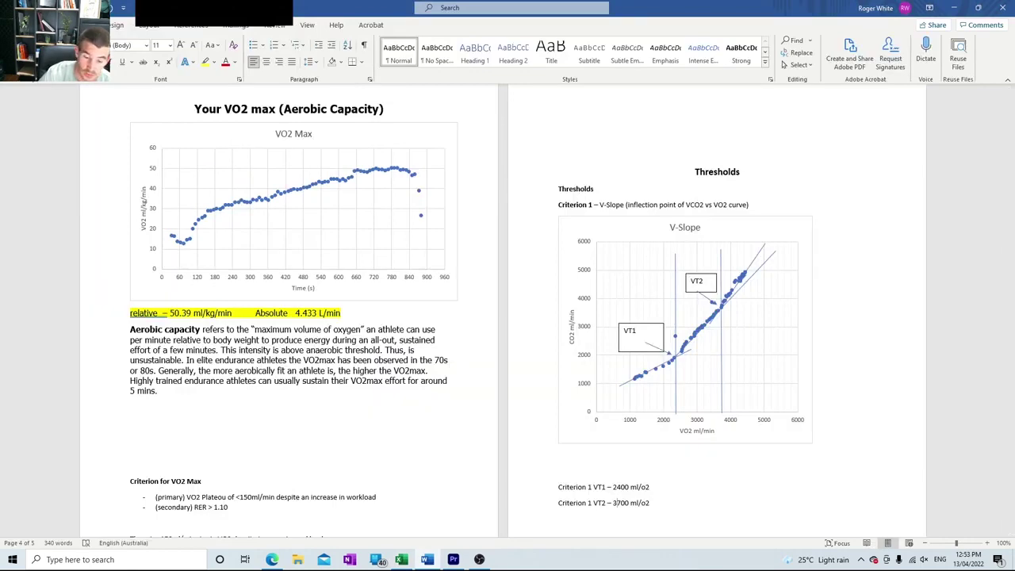
click(401, 559)
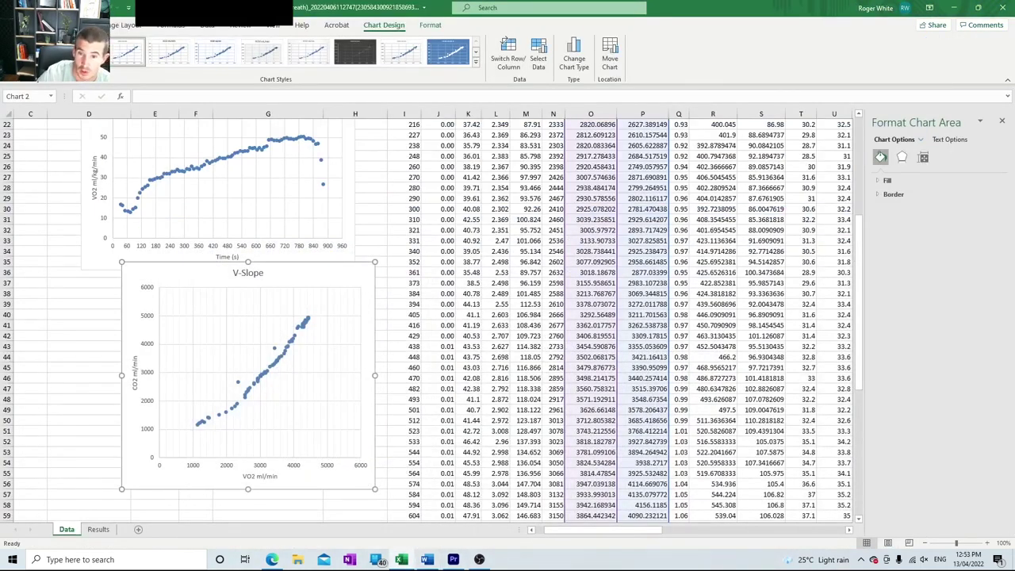
scroll(428, 317, up, 7)
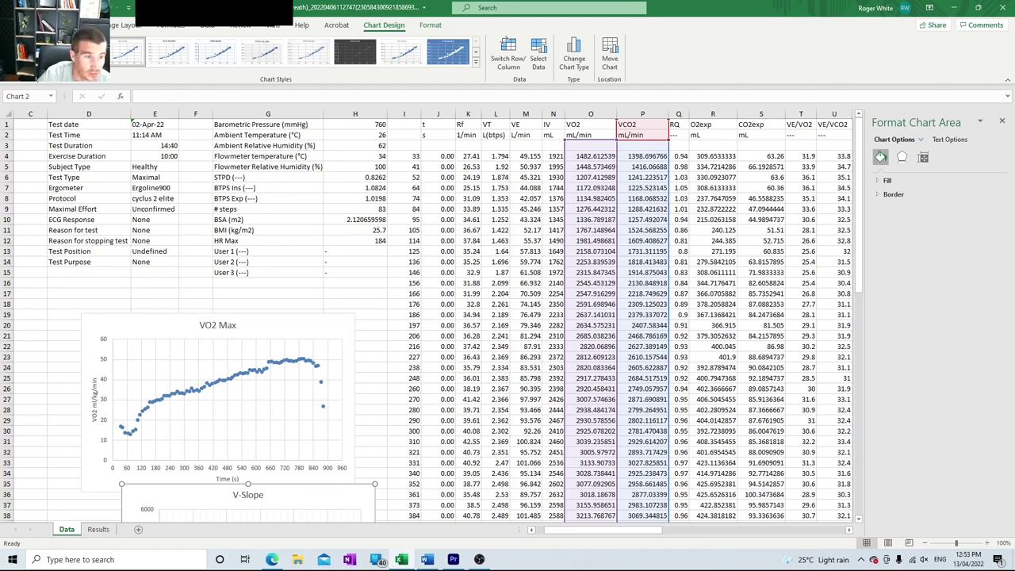
click(6, 272)
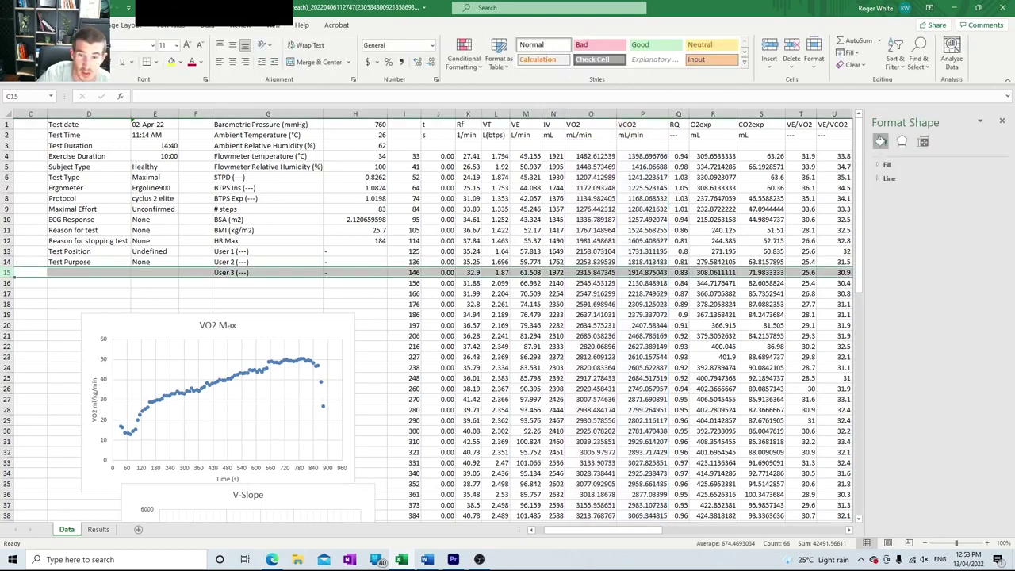
click(7, 283)
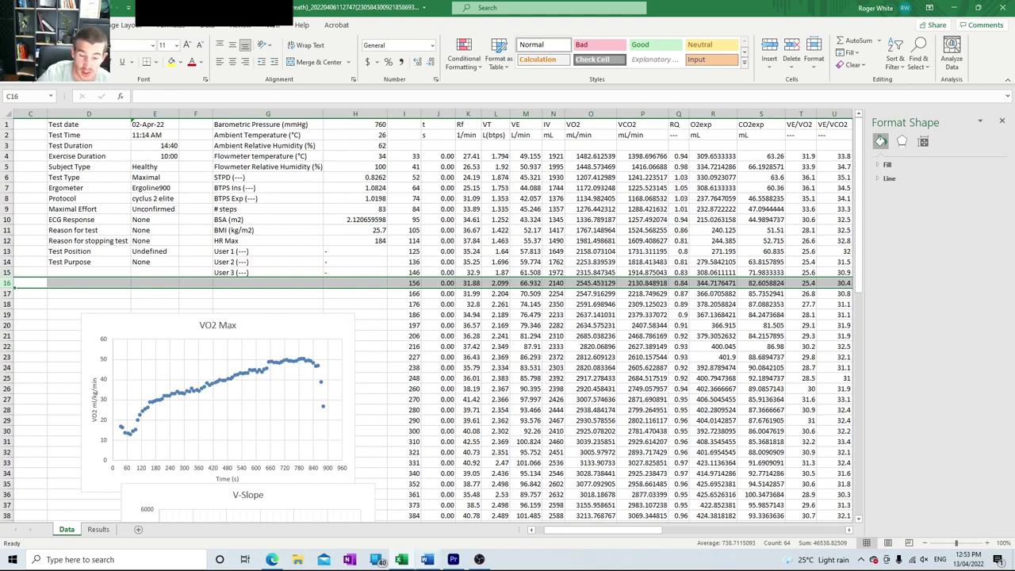
Switch back to the Word report and shade the Round 5 row (time point 180) of the Performance table light green for VT1
click(427, 559)
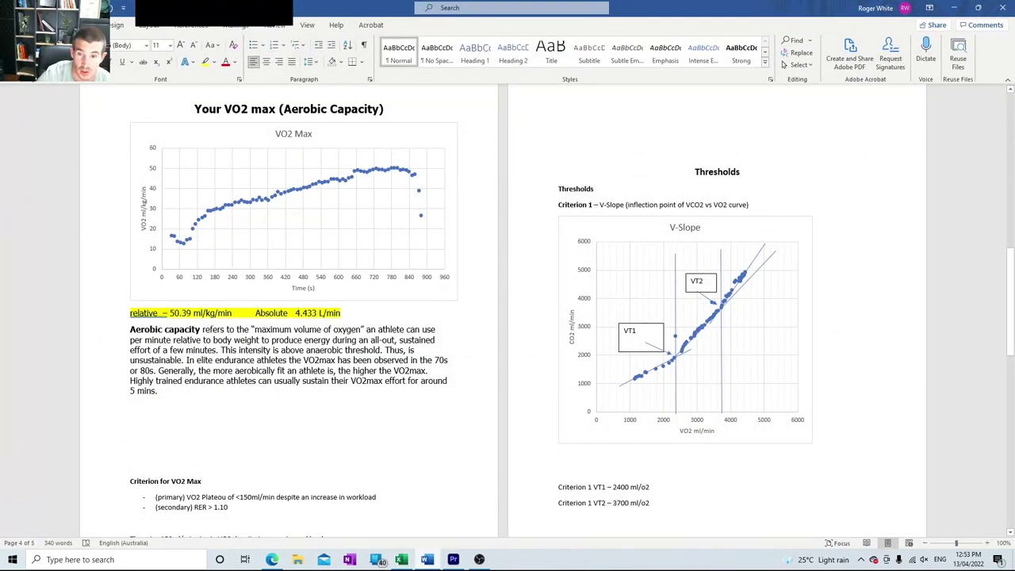
scroll(508, 309, up, 10)
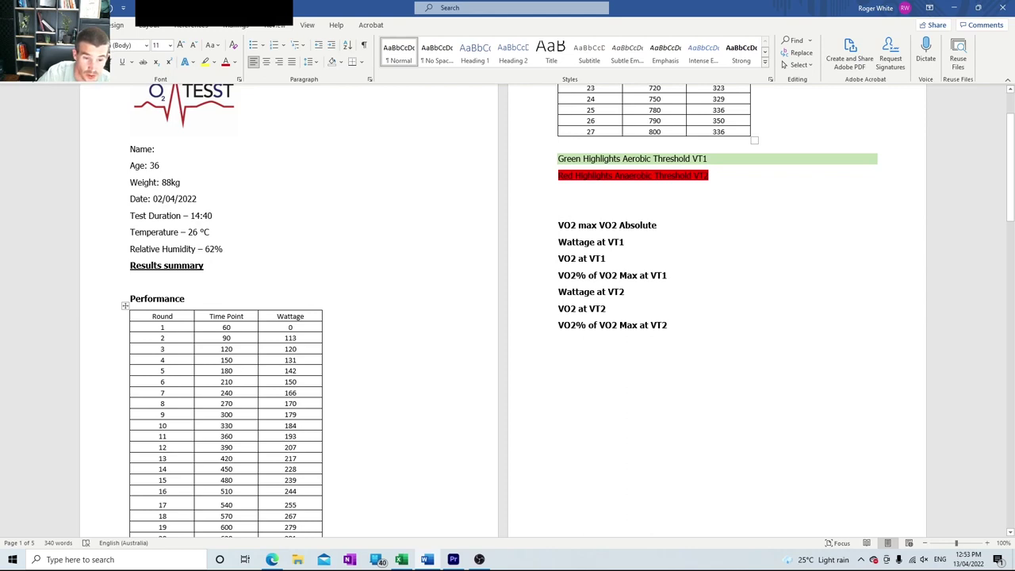
drag(159, 371, 295, 371)
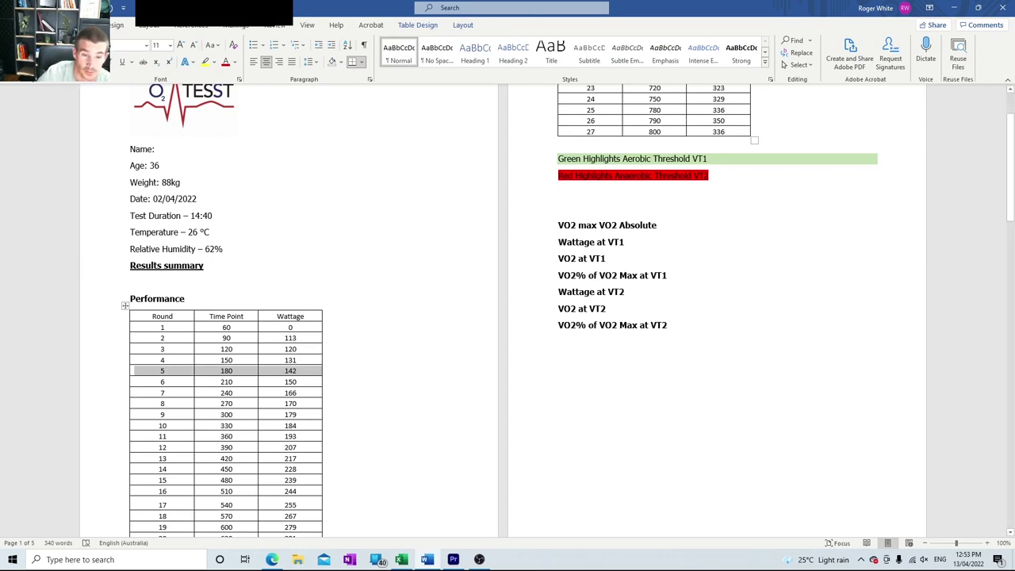
right_click(316, 370)
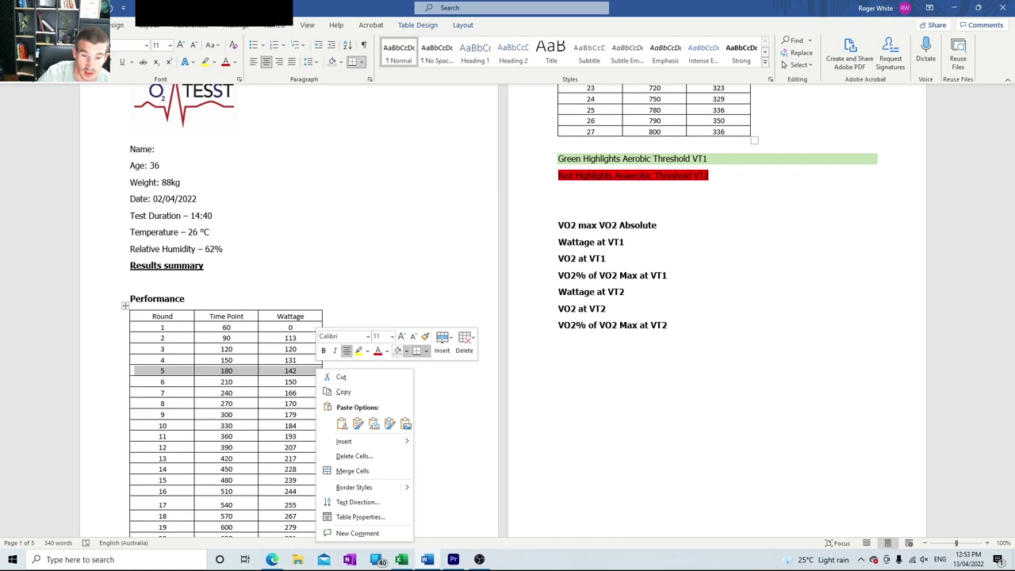
click(406, 351)
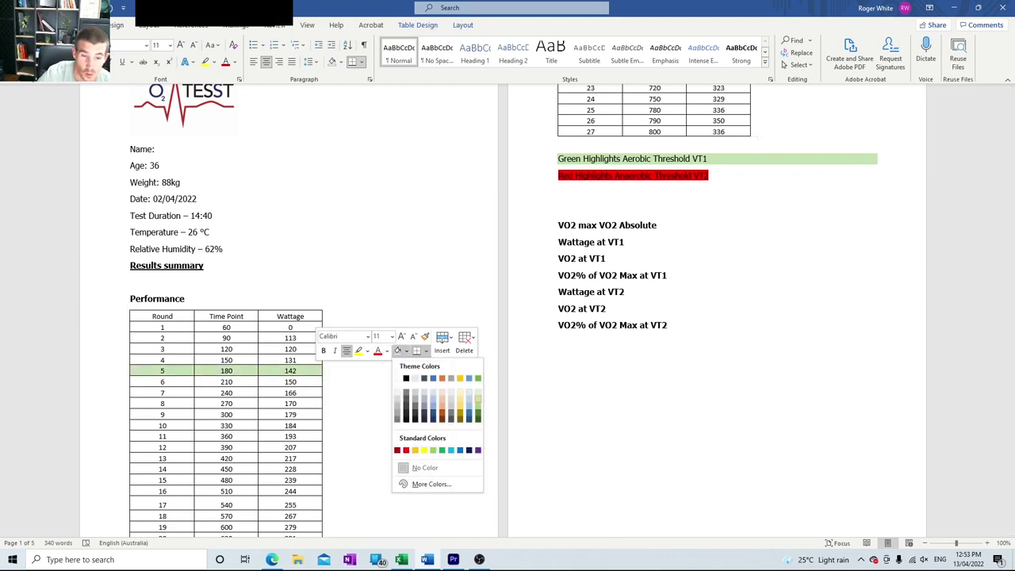
click(478, 397)
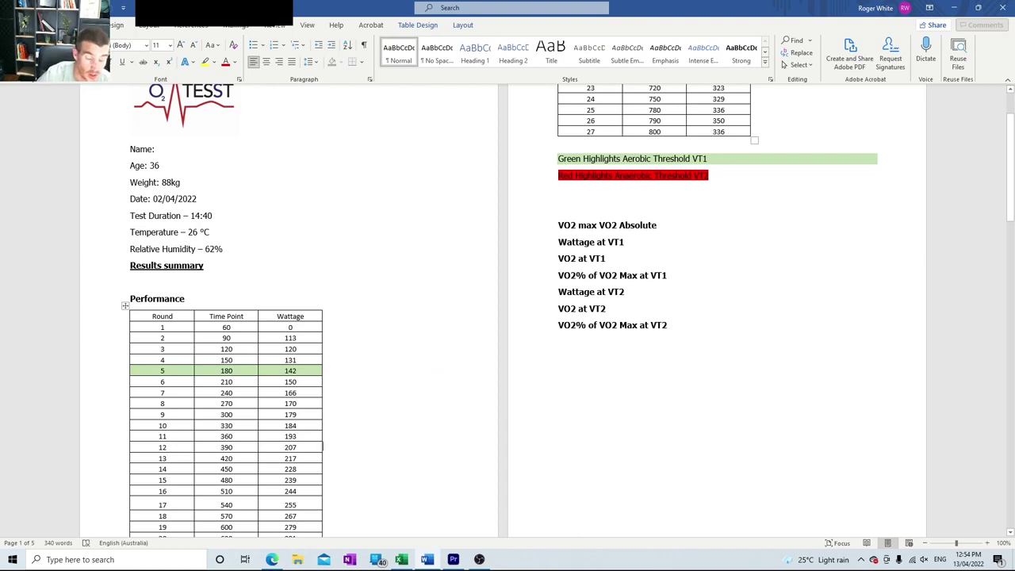
Check the Criterion 1 VT2 value in the report, and examine row 50 of the Excel test data for the time matching 3700 mL/min
scroll(507, 309, down, 1)
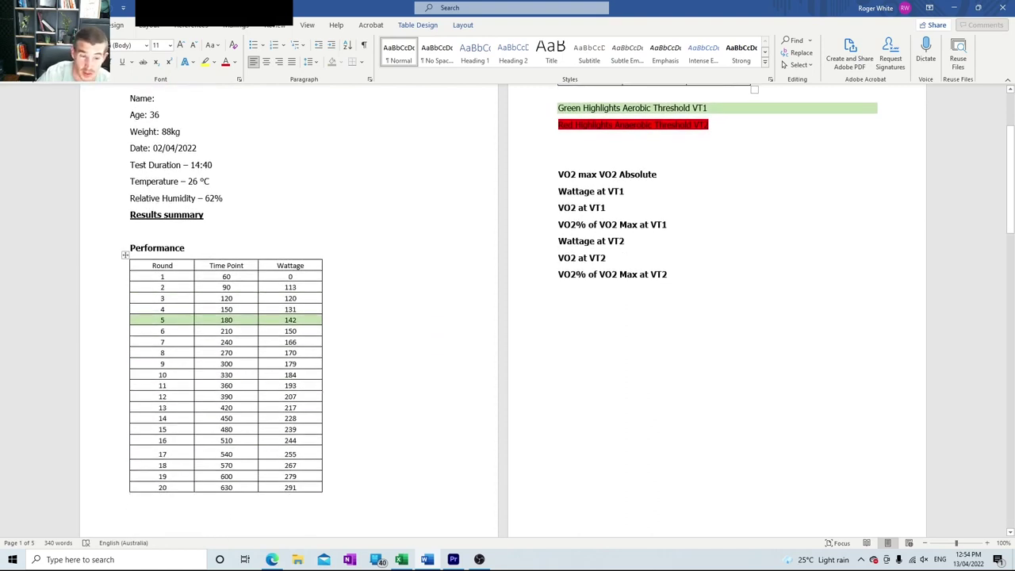
scroll(289, 309, down, 5)
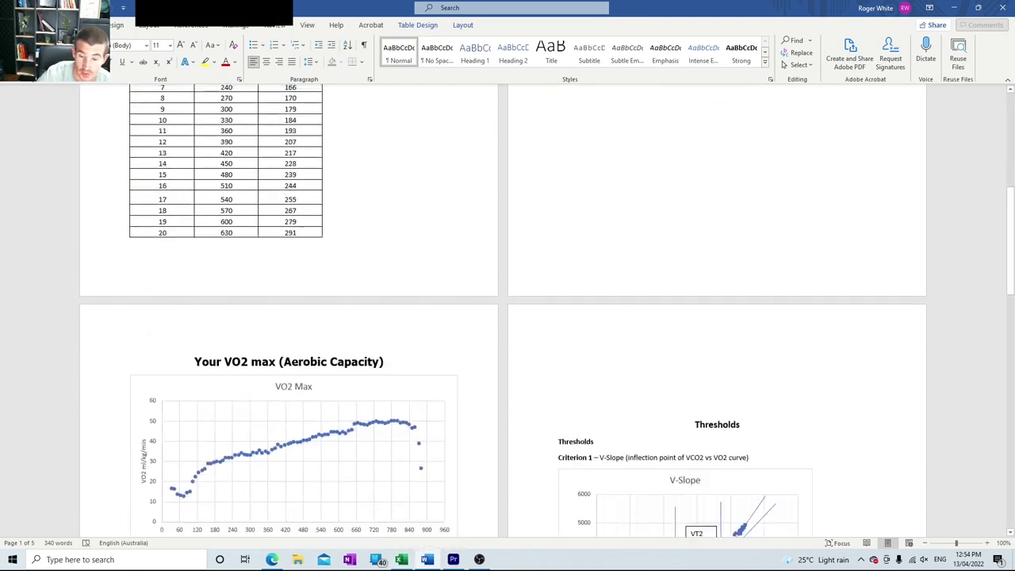
scroll(508, 310, down, 6)
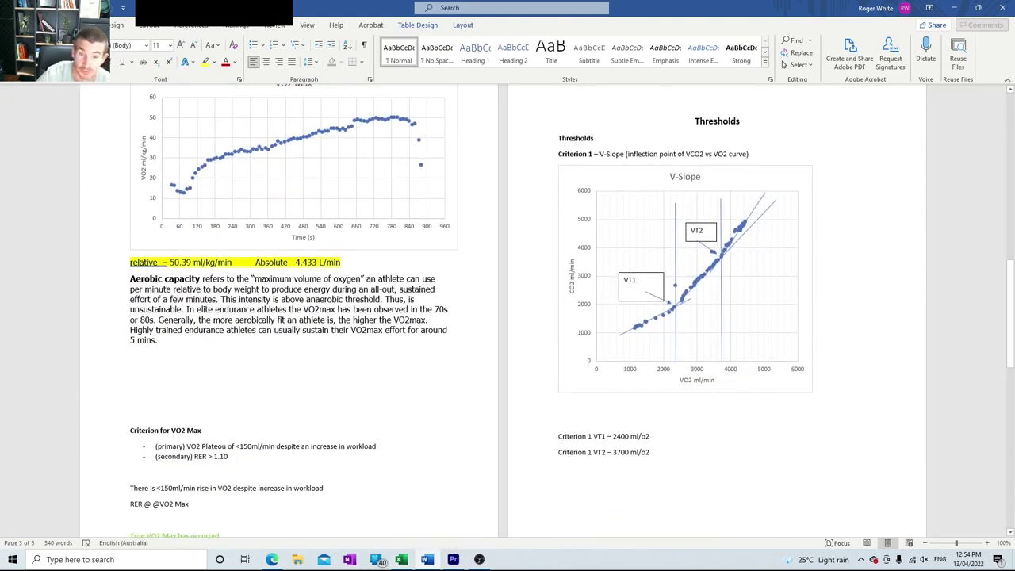
click(401, 559)
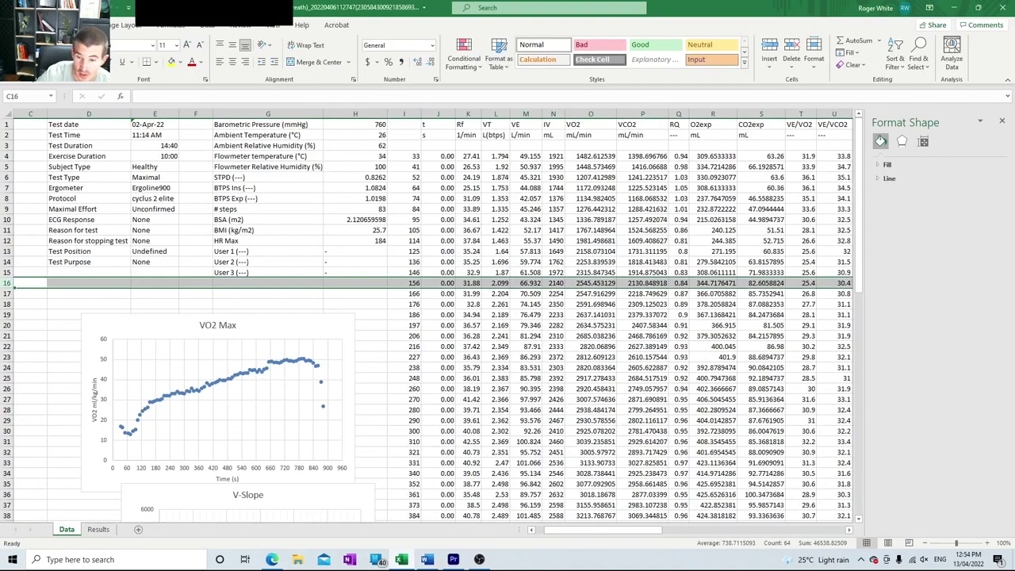
scroll(428, 317, down, 2)
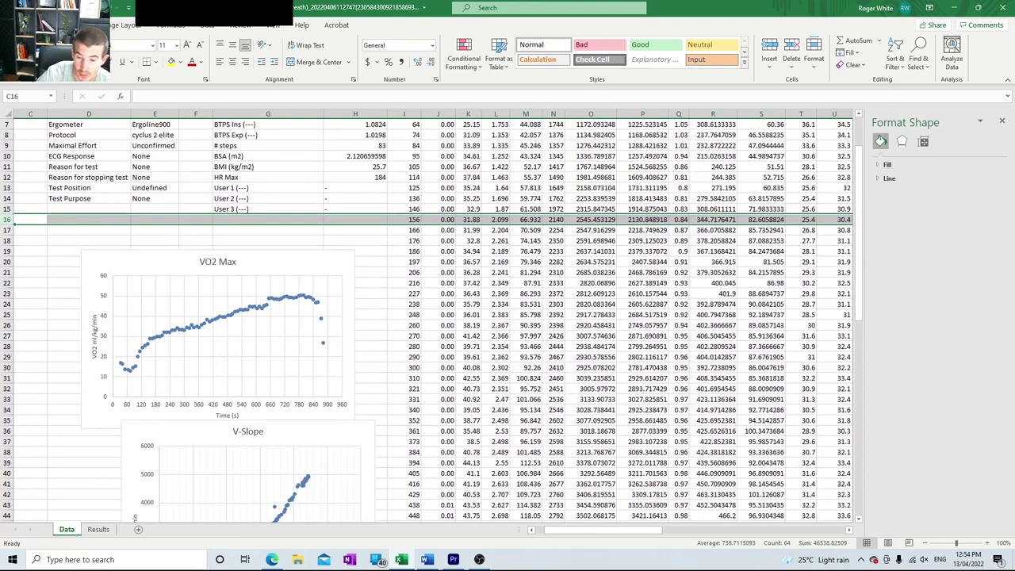
scroll(428, 317, down, 1)
scroll(429, 317, down, 1)
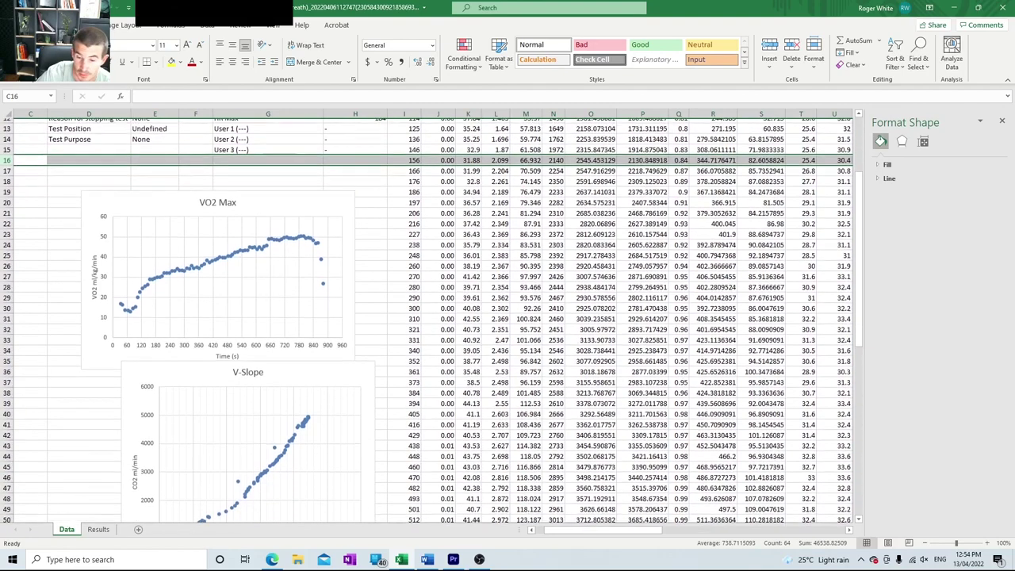
click(591, 515)
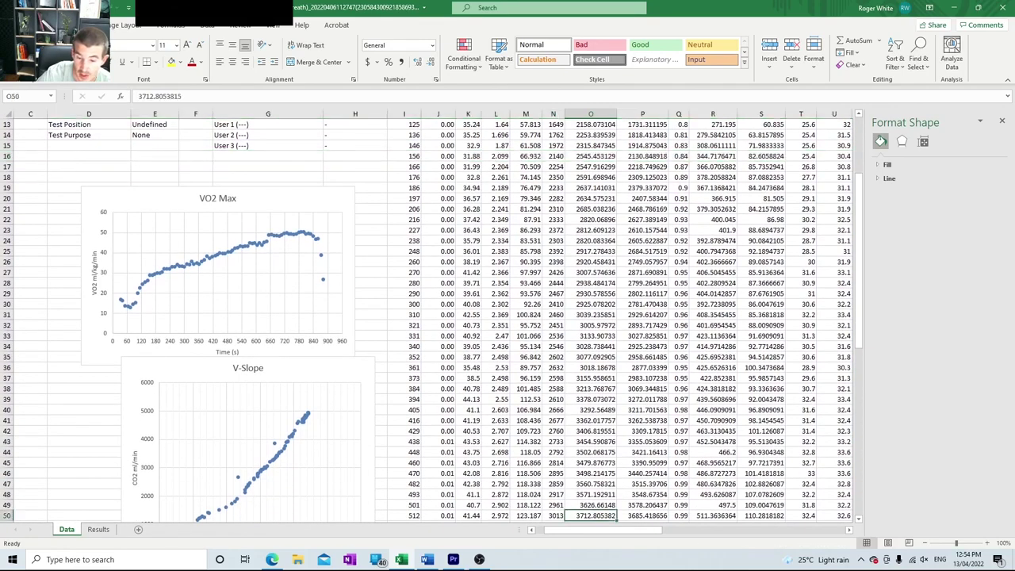
click(8, 516)
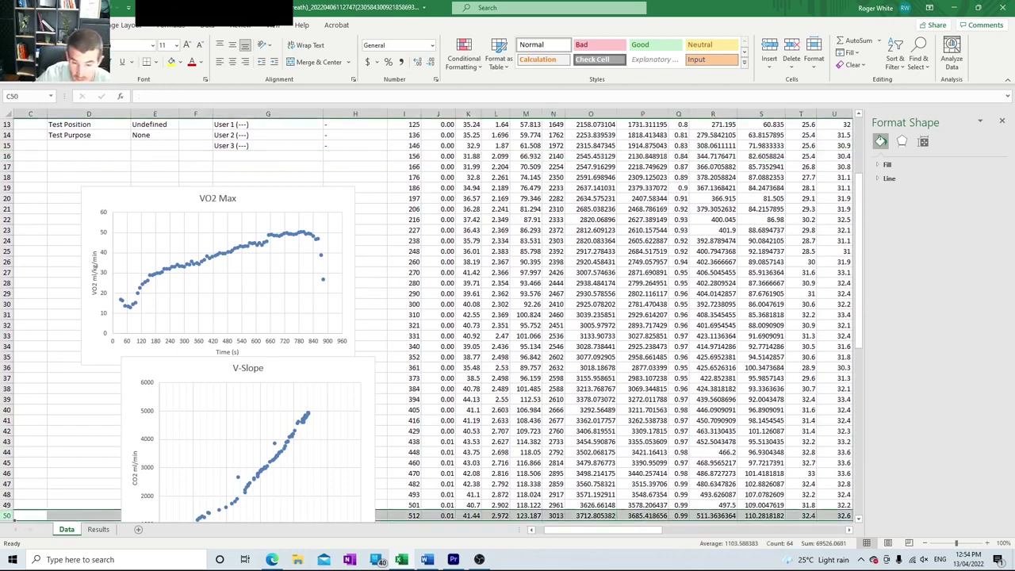
scroll(428, 318, up, 4)
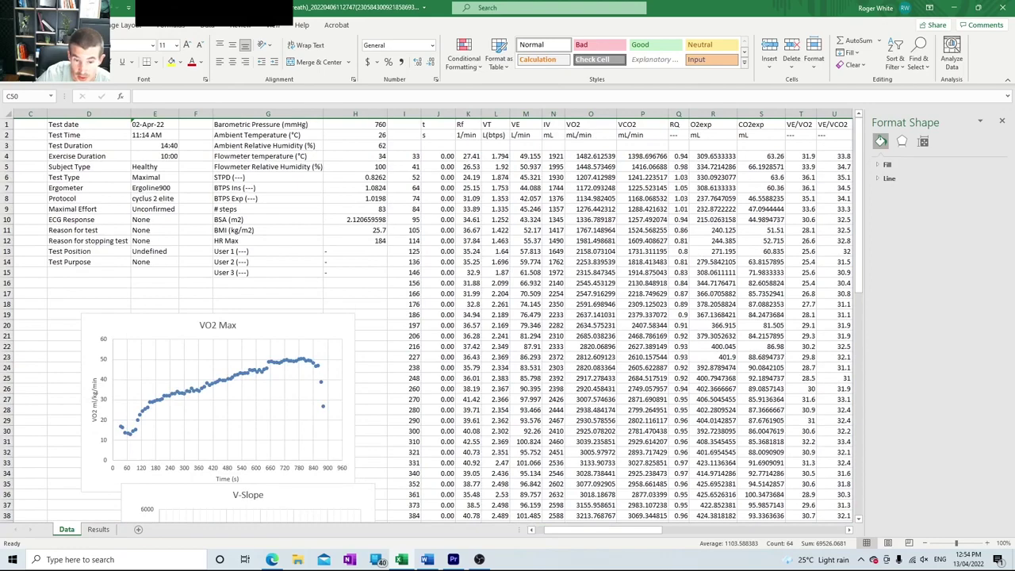
scroll(429, 318, down, 5)
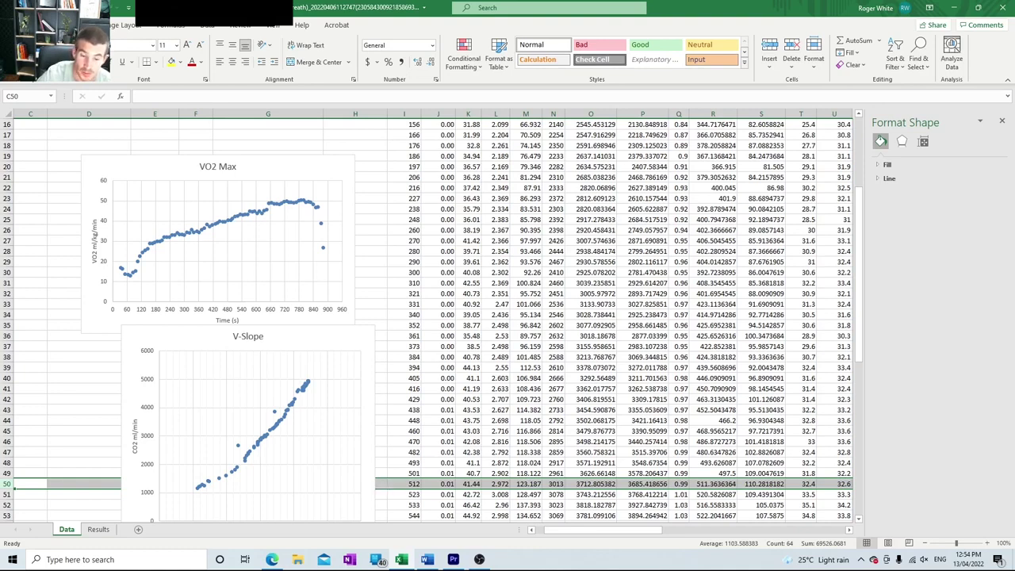
Return to the Word report and shade the Round 17 row (time point 540) of the Performance table red for VT2
mouse_move(401, 559)
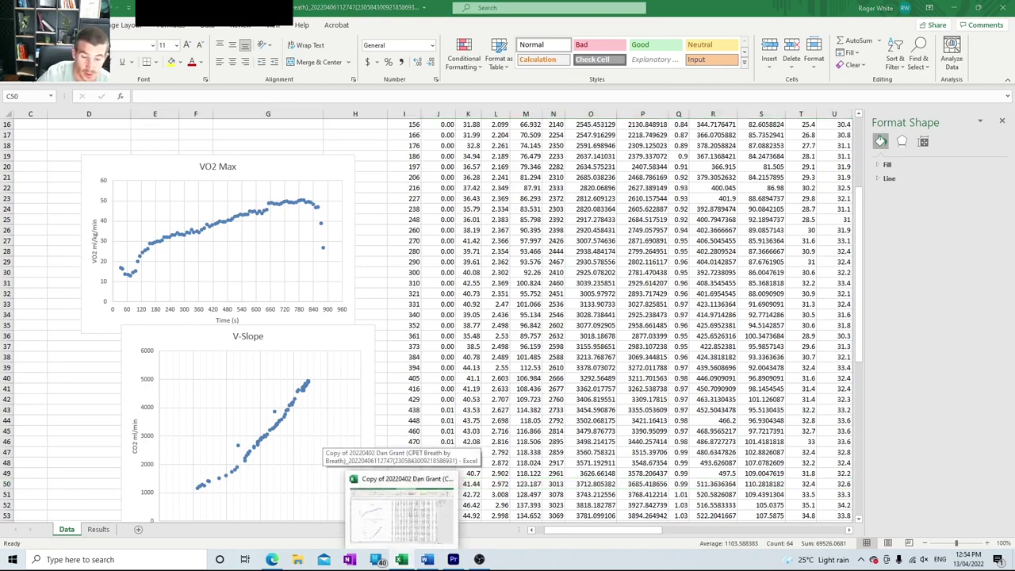
click(427, 559)
scroll(508, 309, up, 6)
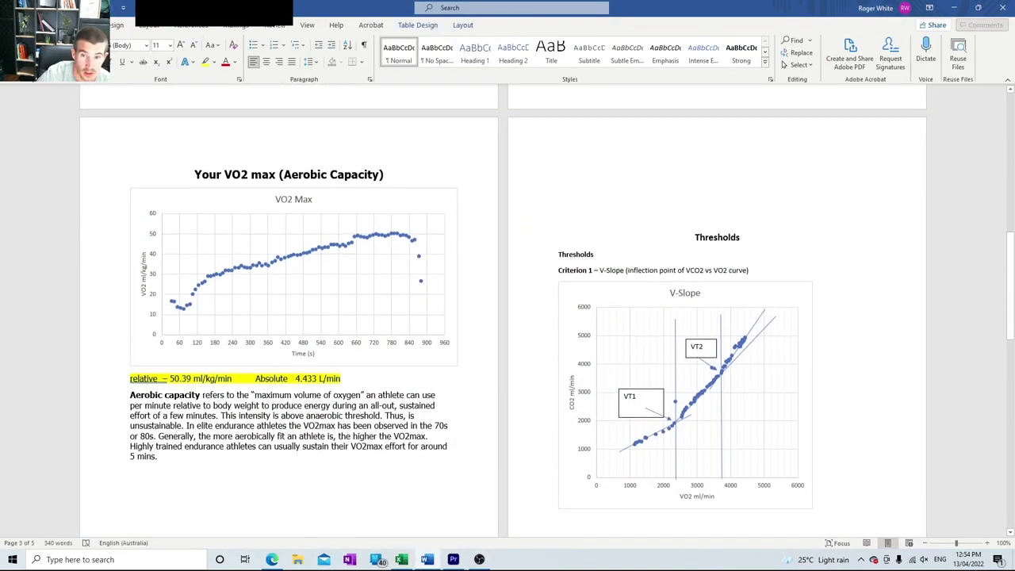
key(alt+Tab)
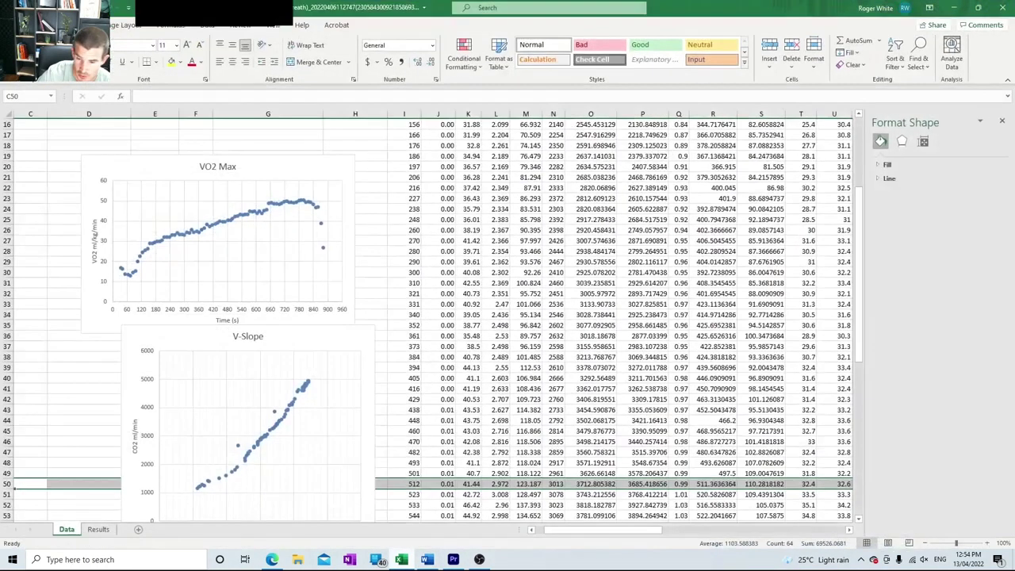
key(alt+Tab)
scroll(508, 310, up, 3)
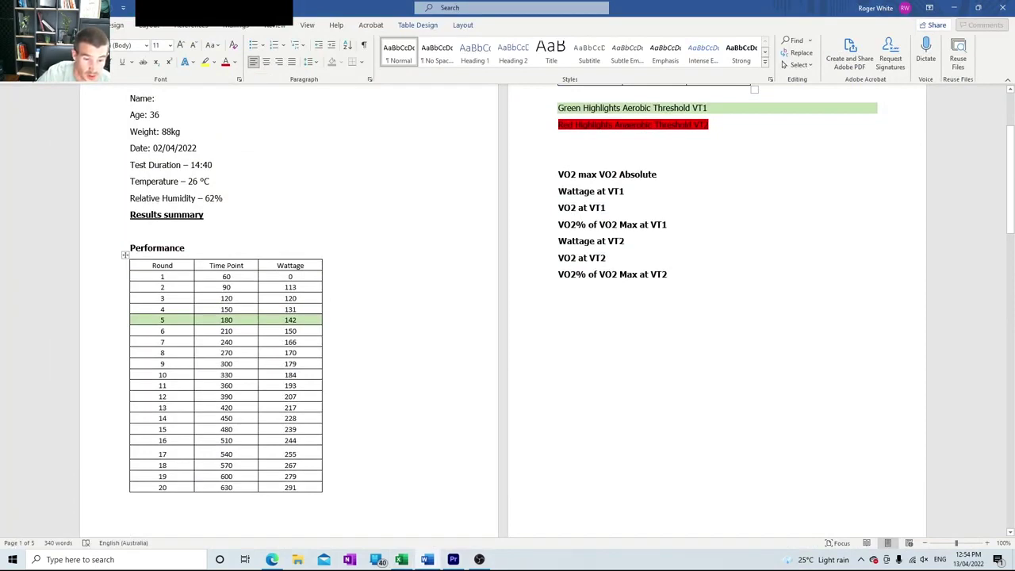
drag(135, 454, 320, 453)
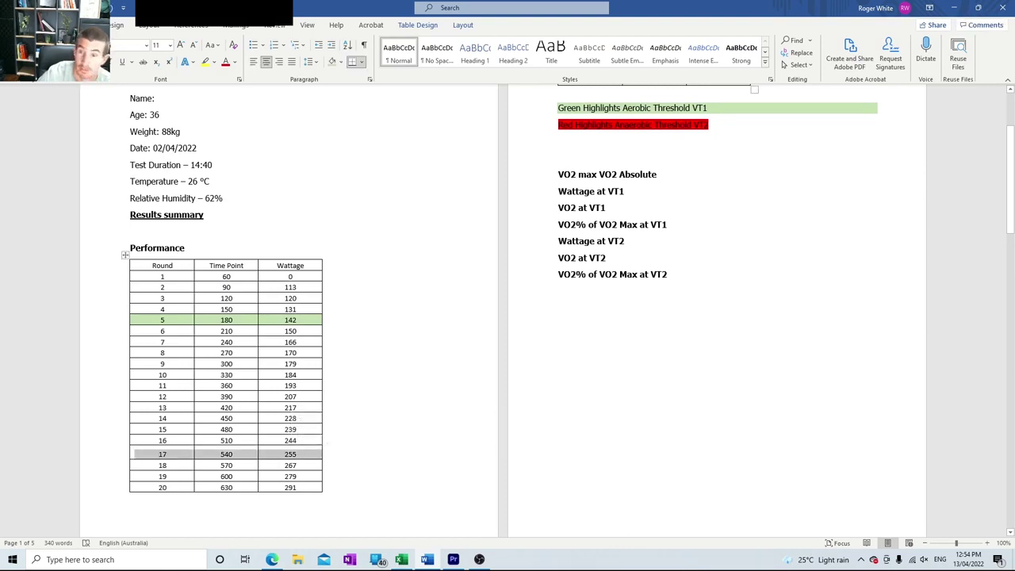
right_click(311, 282)
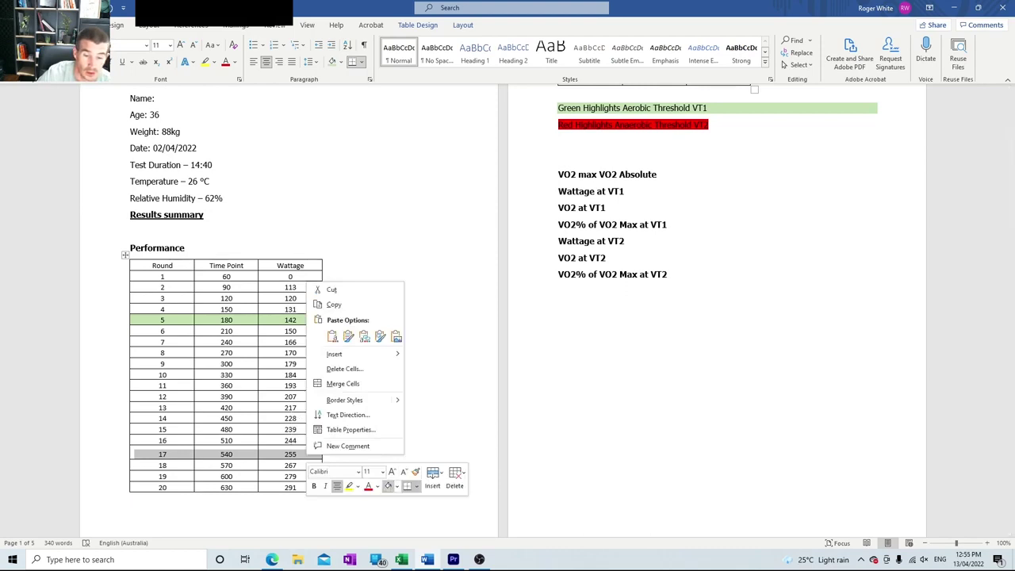
click(397, 486)
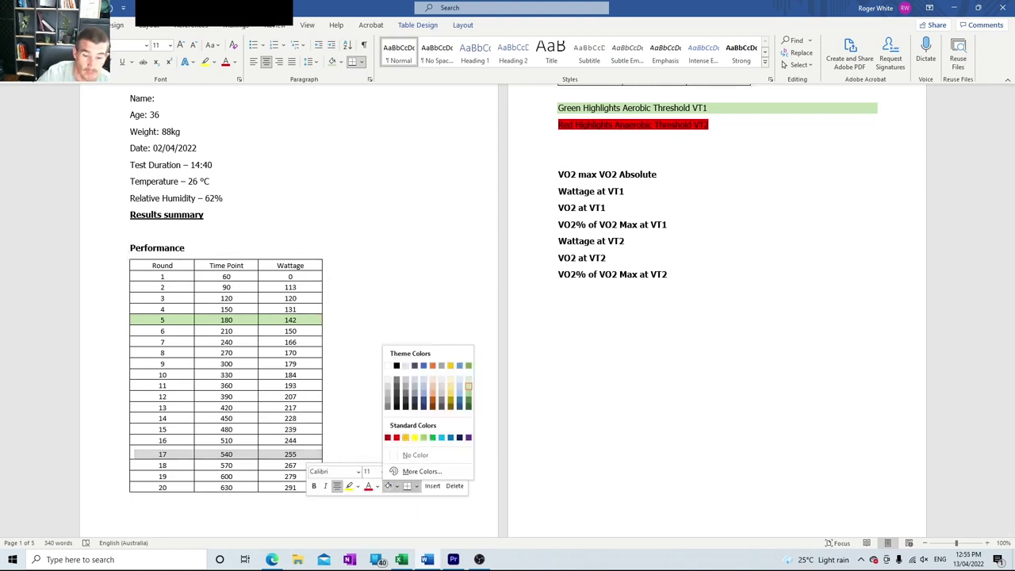
click(397, 437)
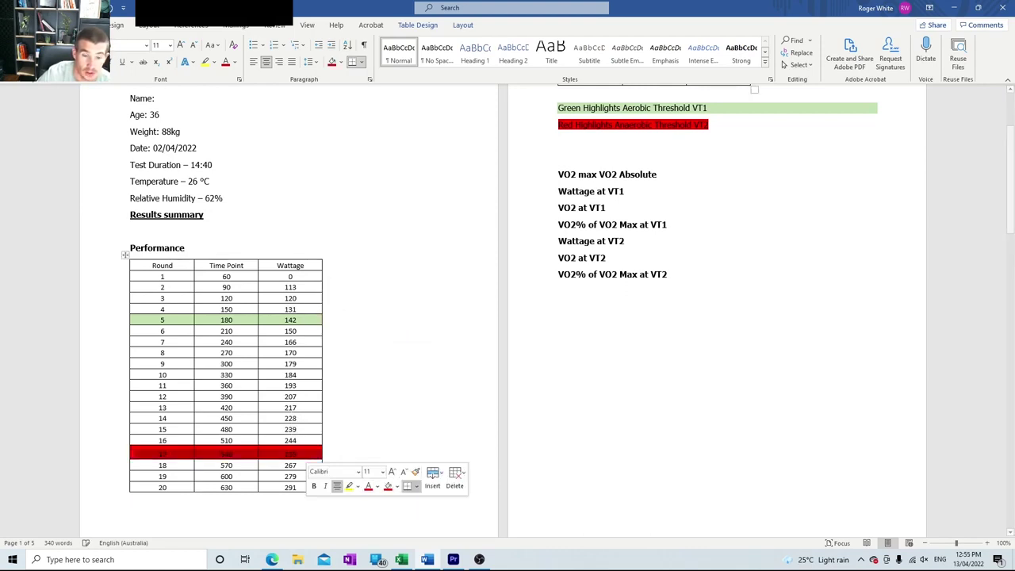